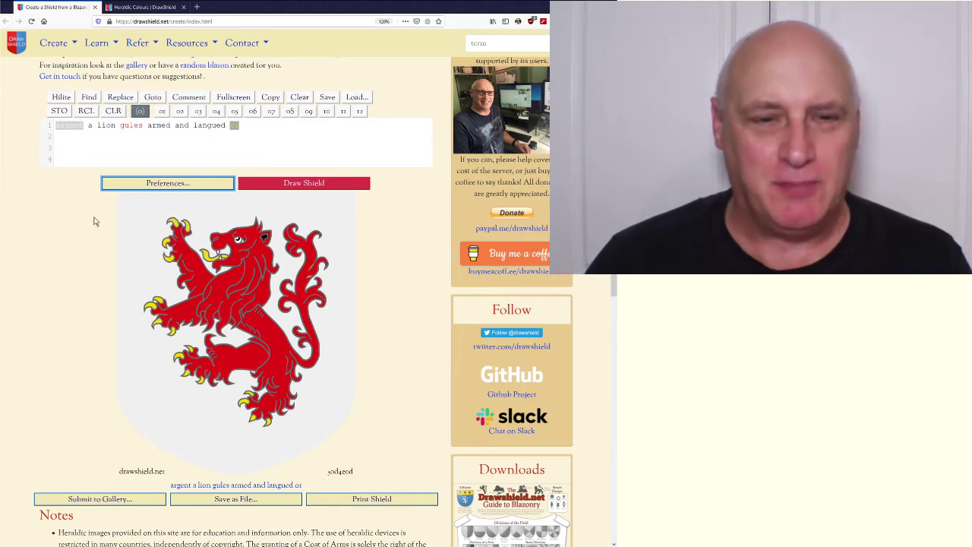
# - Give the lion shield the glossy Shiny appearance, redraw it, and reopen the preferences
pyautogui.click(177, 187)
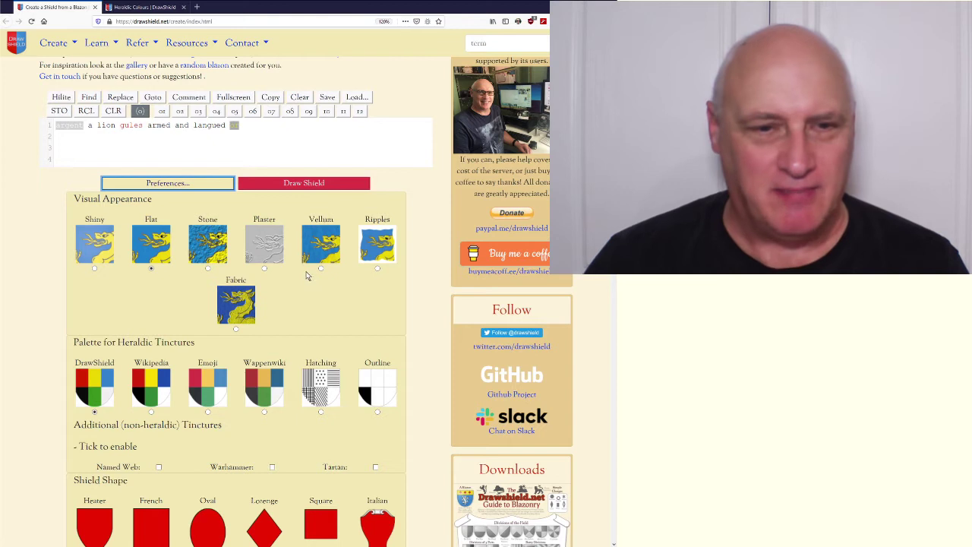
pyautogui.click(94, 267)
pyautogui.click(163, 183)
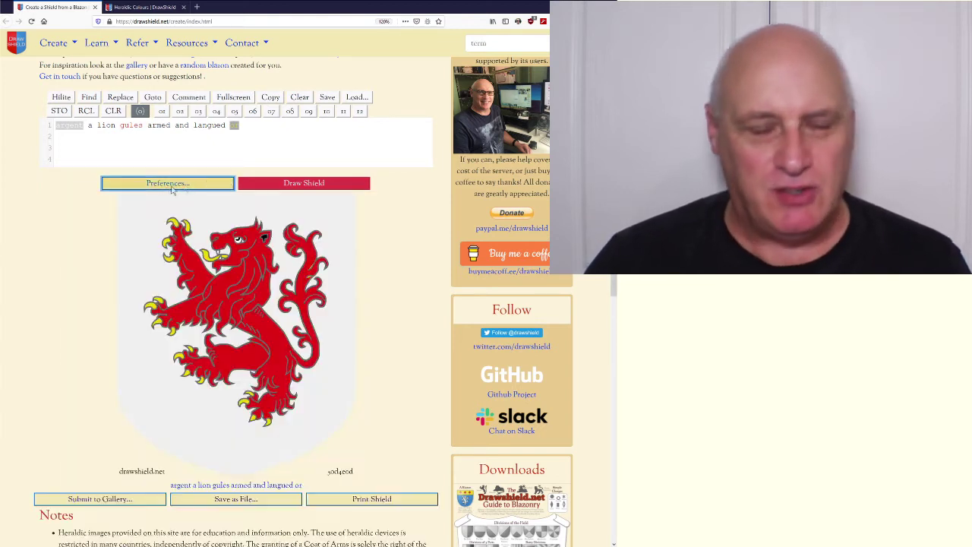
pyautogui.click(299, 186)
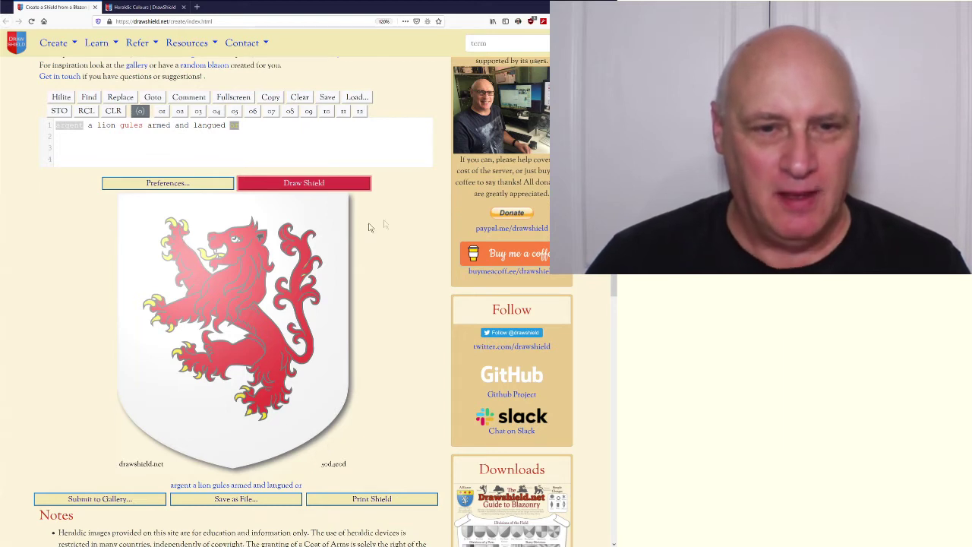
pyautogui.click(187, 184)
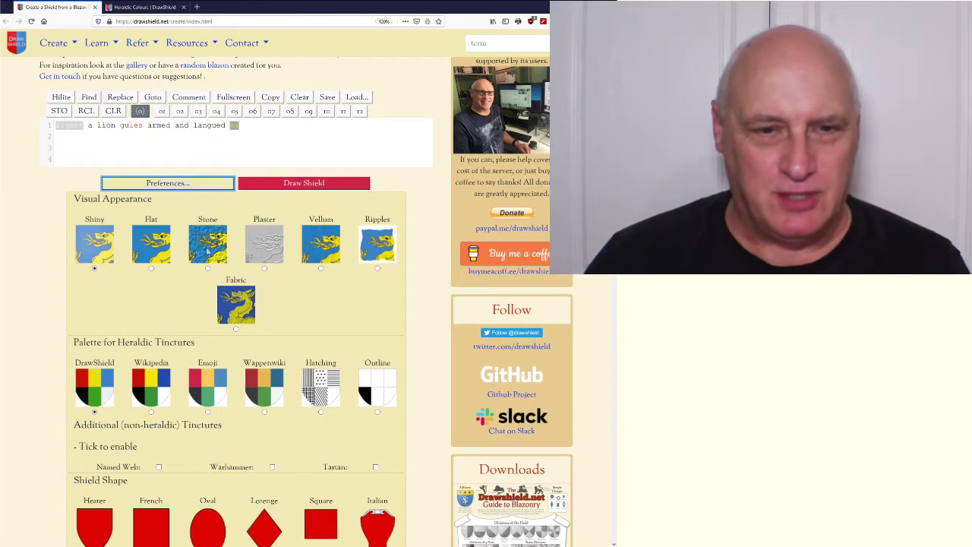
# - Redraw the lion shield with the Stone texture
pyautogui.click(265, 245)
pyautogui.click(281, 184)
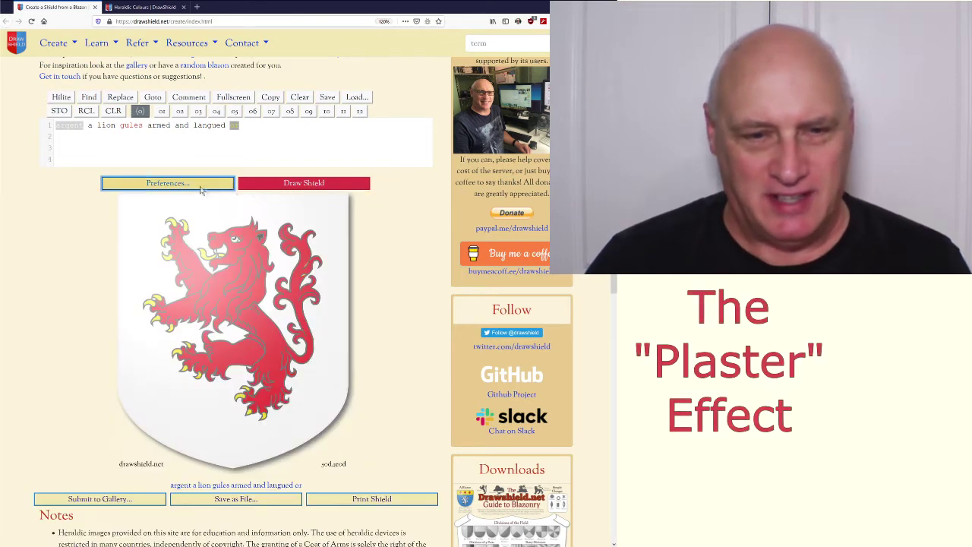
pyautogui.click(281, 189)
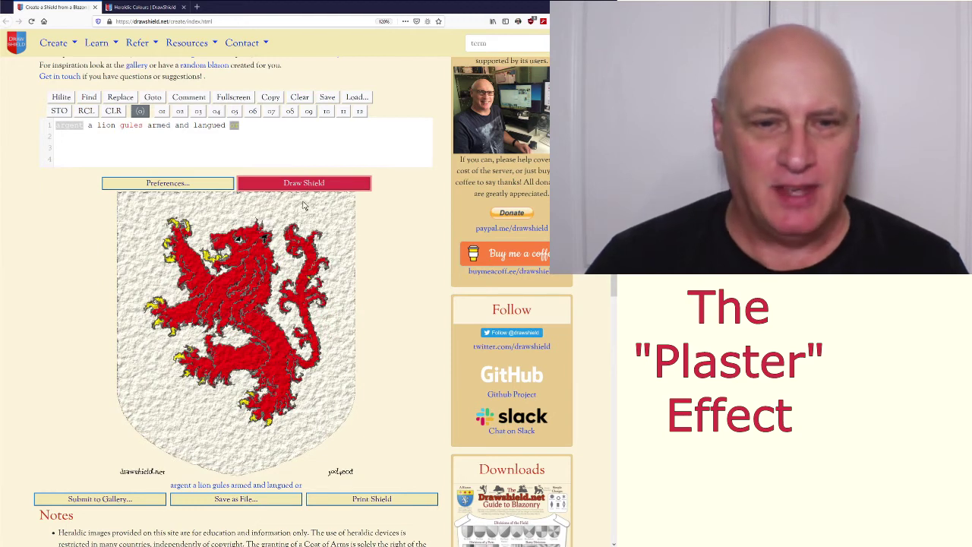
# - Switch the appearance to Vellum parchment, redraw the shield, and reopen the preferences
pyautogui.click(221, 184)
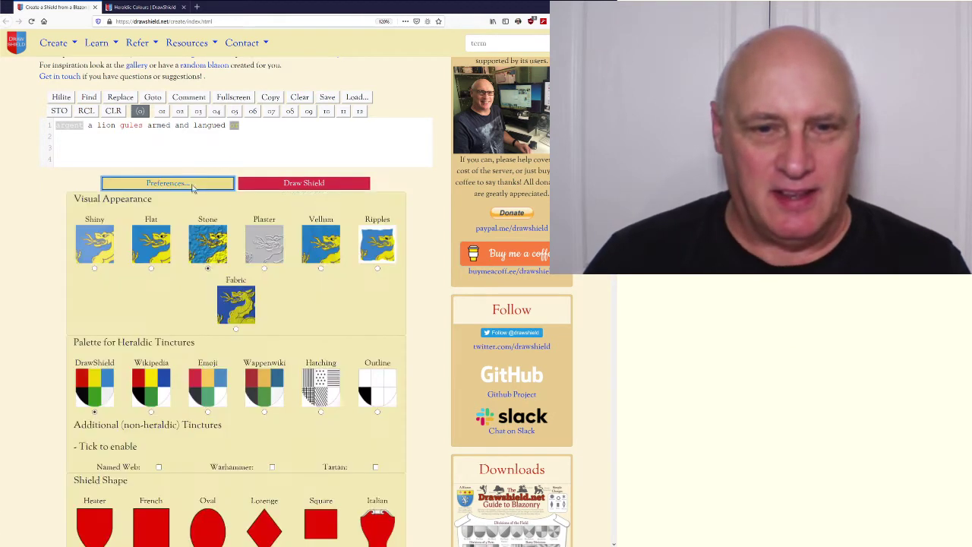
pyautogui.click(318, 245)
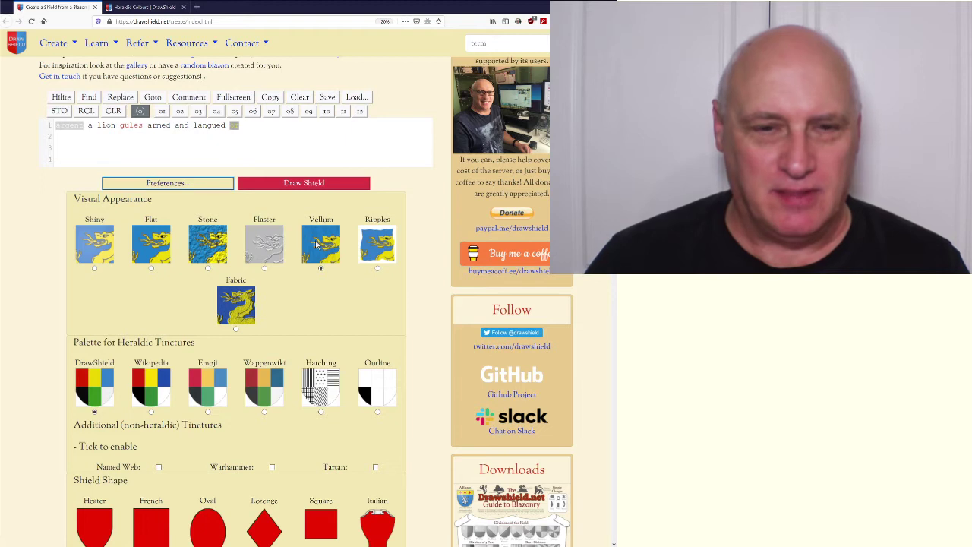
pyautogui.click(208, 186)
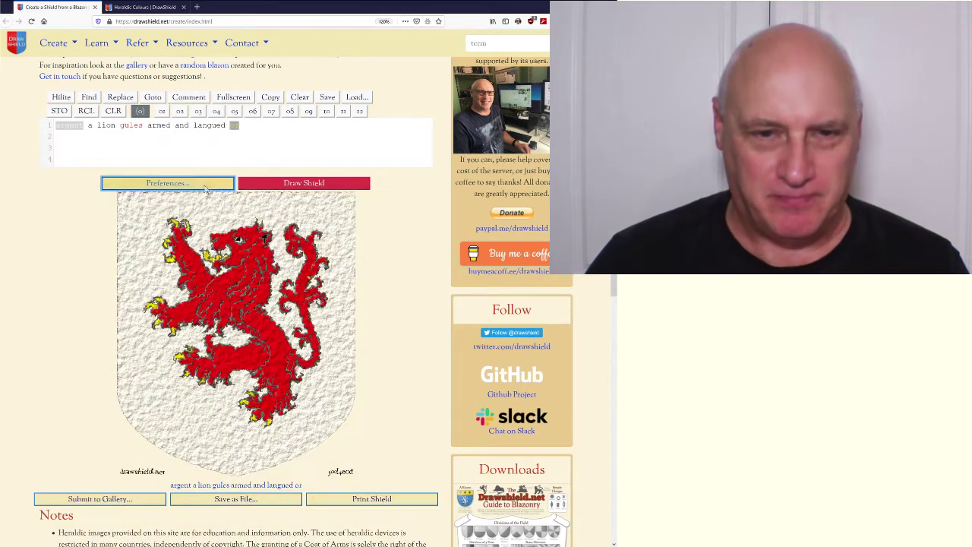
pyautogui.click(300, 185)
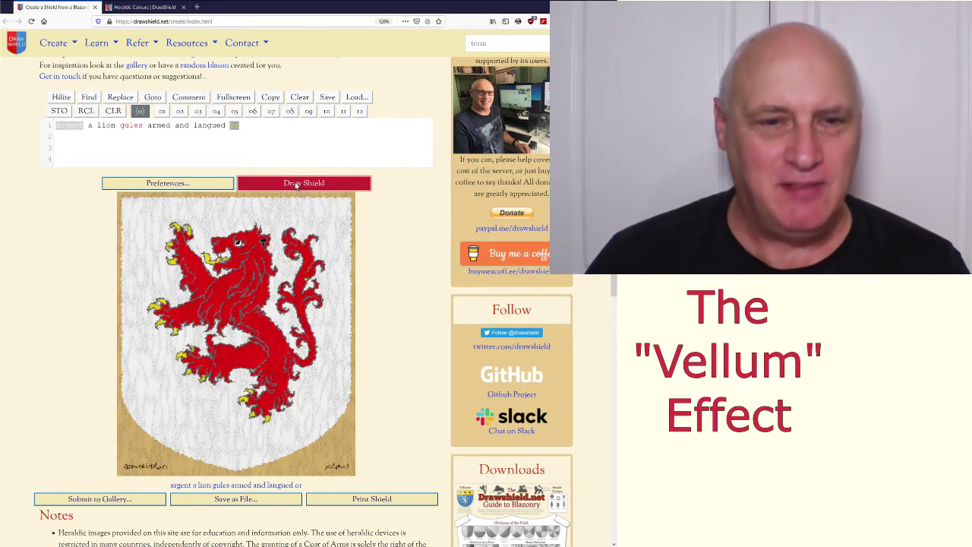
pyautogui.click(195, 189)
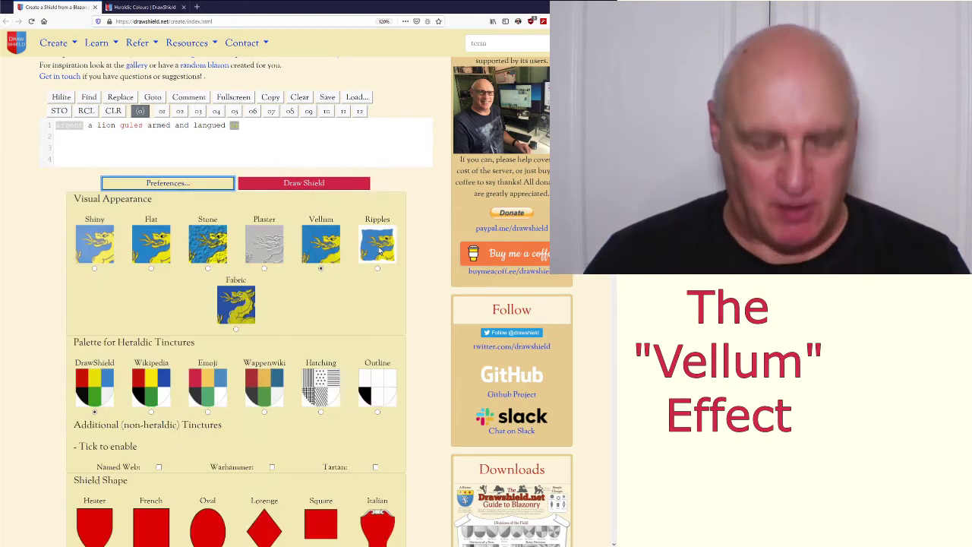
# - Redraw the lion shield in the grey Plaster style
pyautogui.click(271, 244)
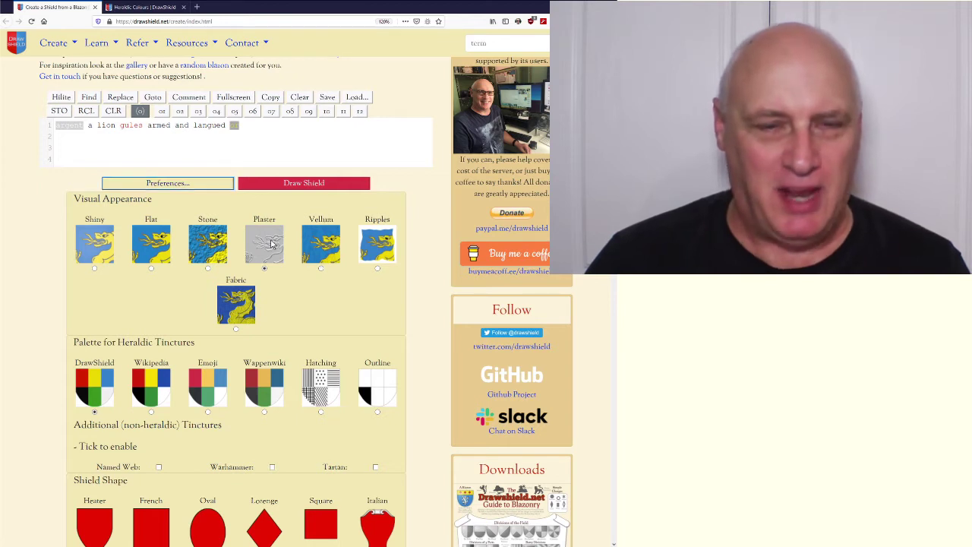
pyautogui.click(164, 184)
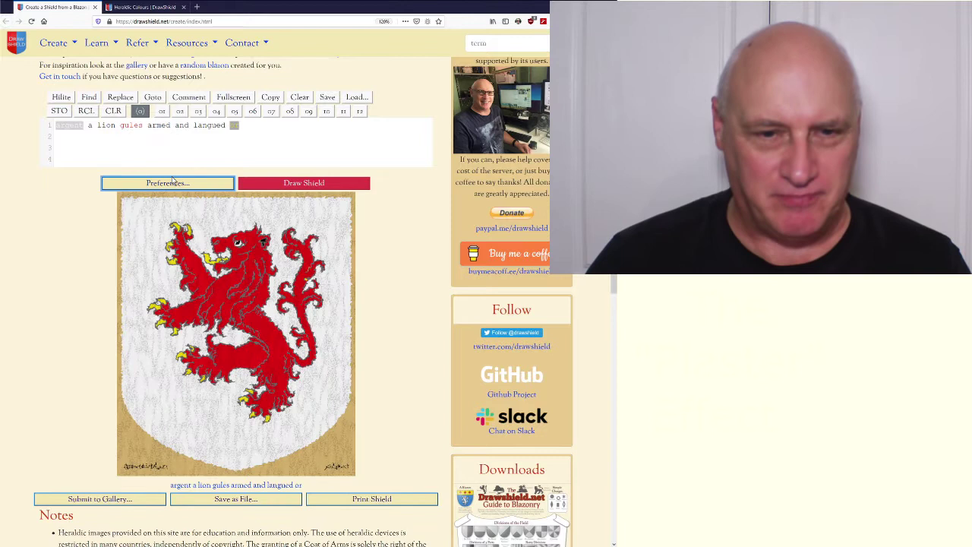
pyautogui.click(270, 189)
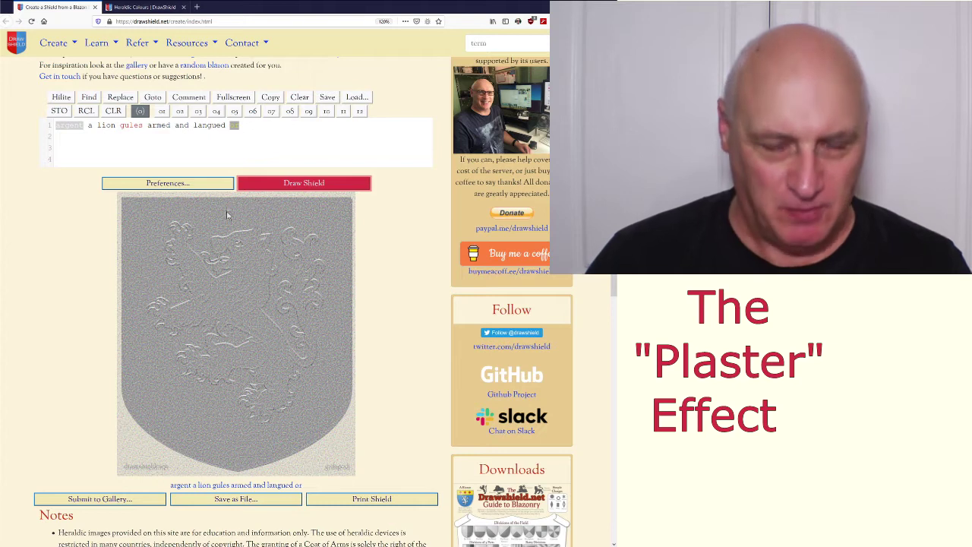
# - Switch the appearance to Ripples and redraw the shield in full colour
pyautogui.click(187, 187)
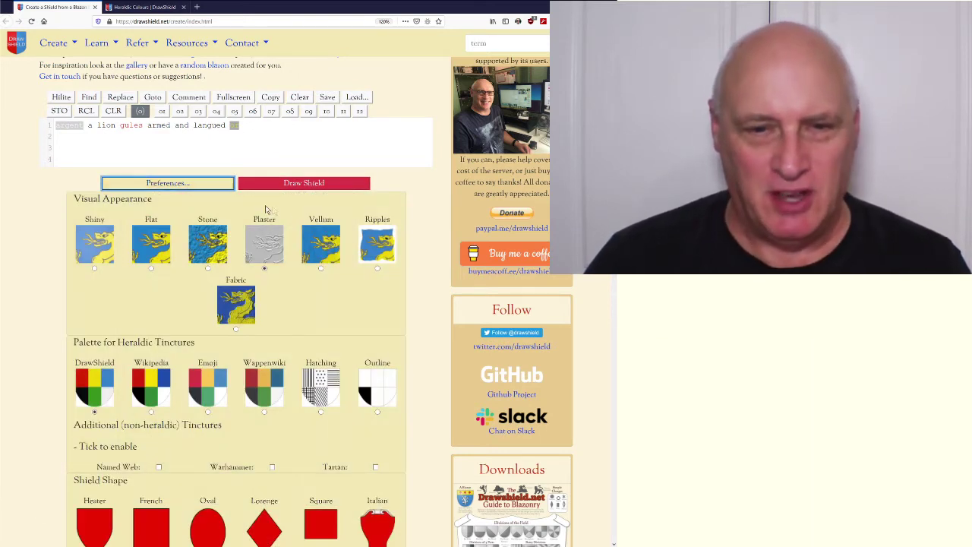
pyautogui.click(382, 244)
pyautogui.click(304, 187)
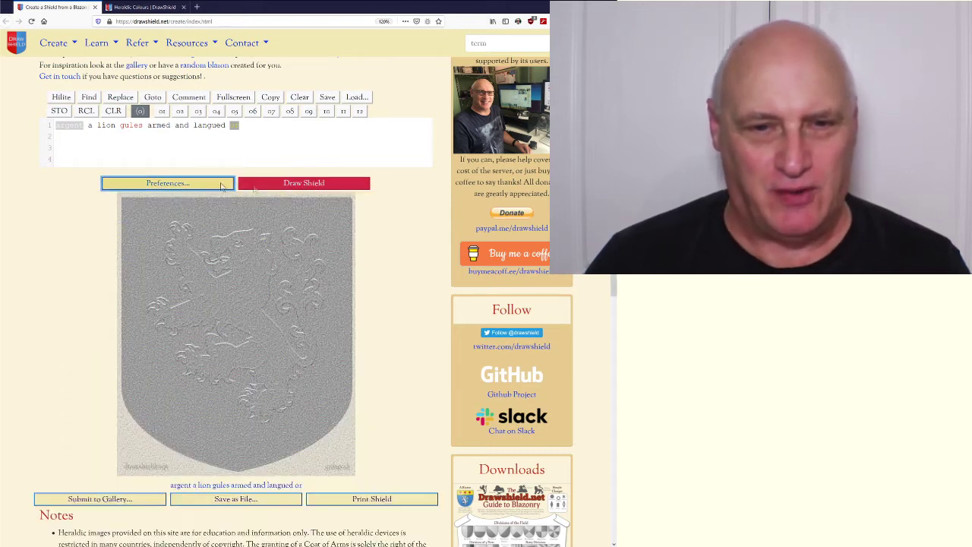
pyautogui.click(303, 186)
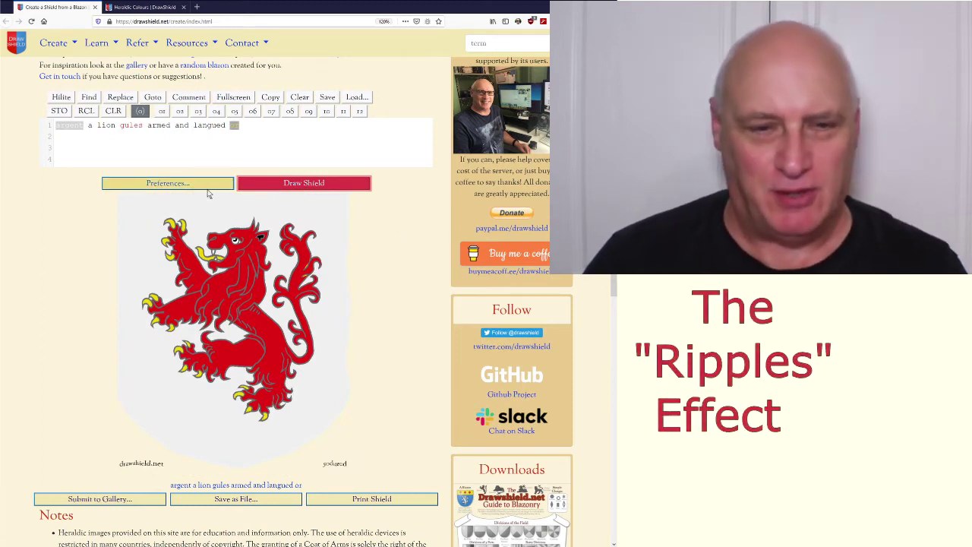
# - Redraw the lion shield with the Fabric texture
pyautogui.click(163, 187)
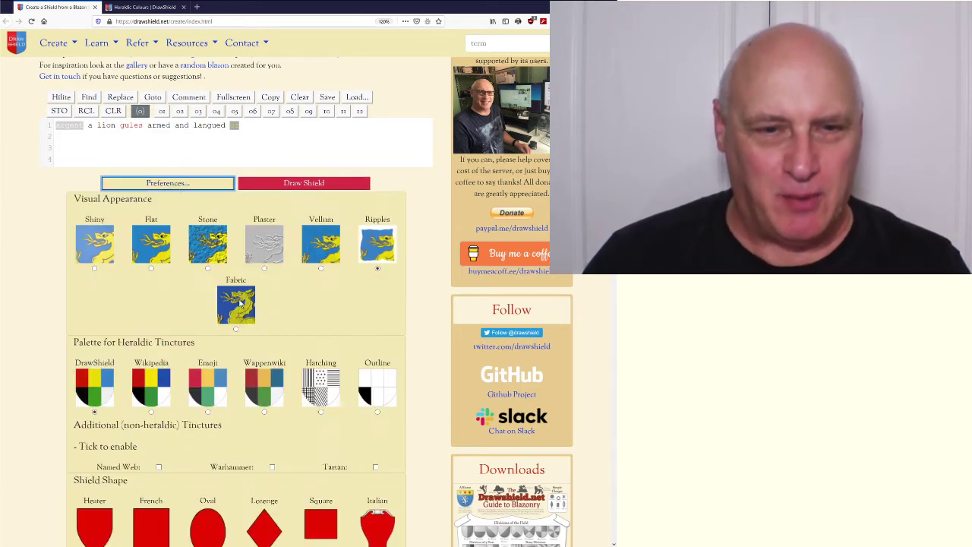
pyautogui.click(240, 302)
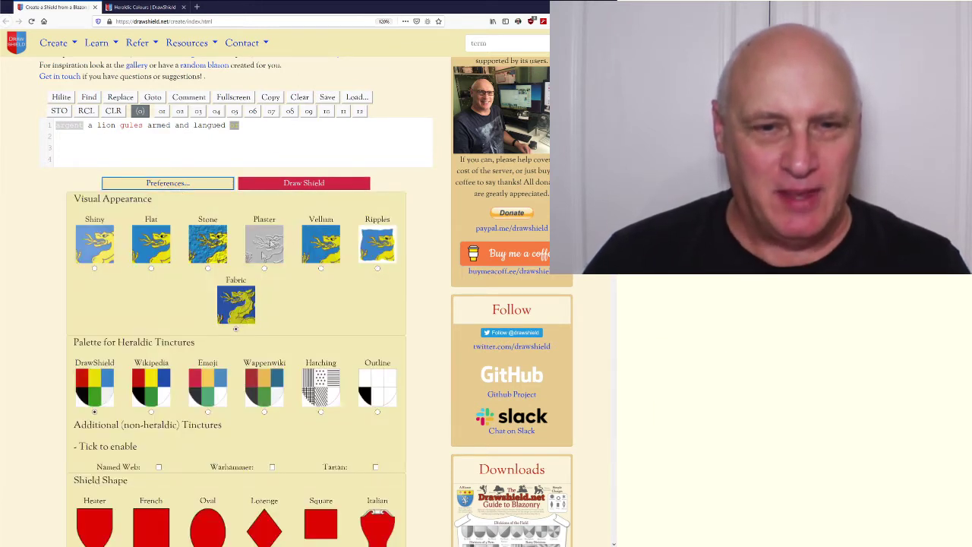
pyautogui.click(172, 187)
pyautogui.click(313, 184)
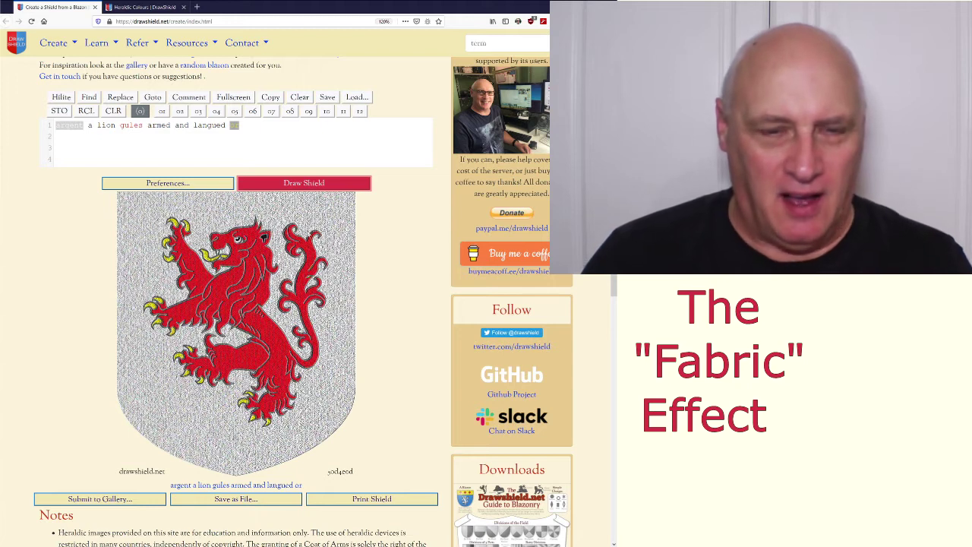
# - Set the appearance back to Flat and redraw the shield
pyautogui.click(172, 186)
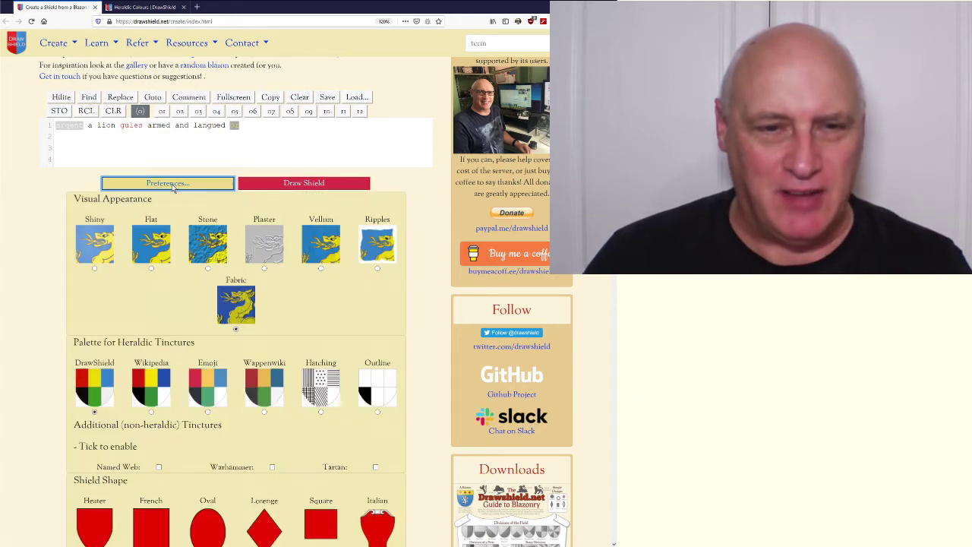
pyautogui.click(157, 269)
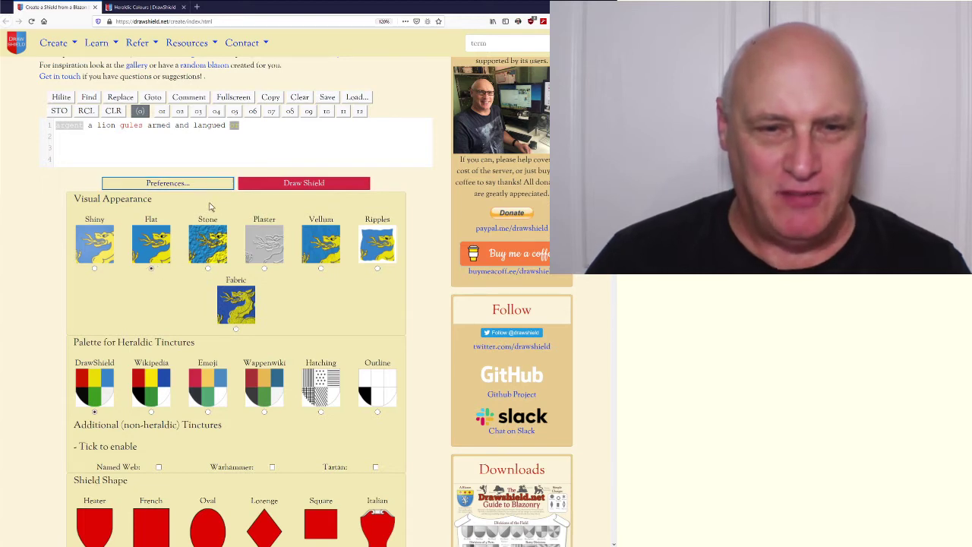
pyautogui.click(182, 189)
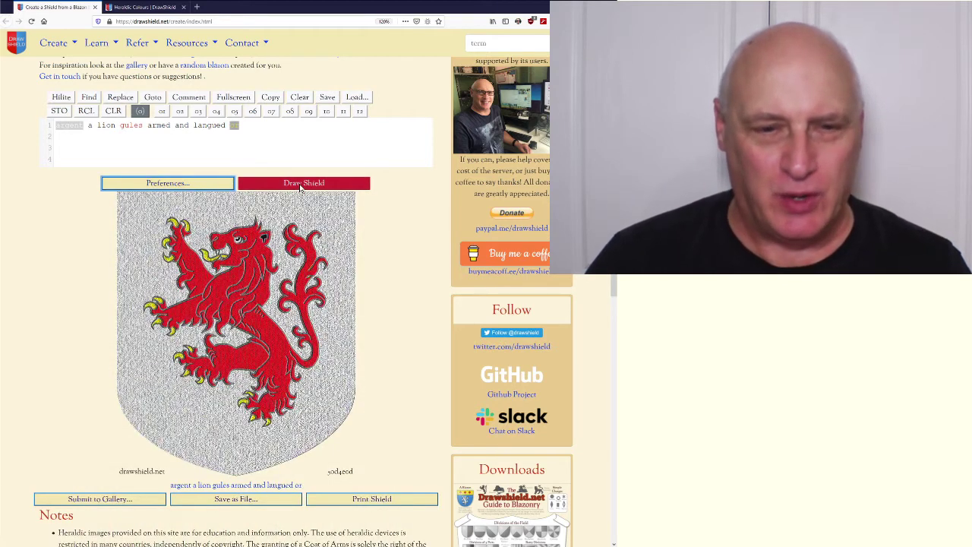
pyautogui.click(301, 186)
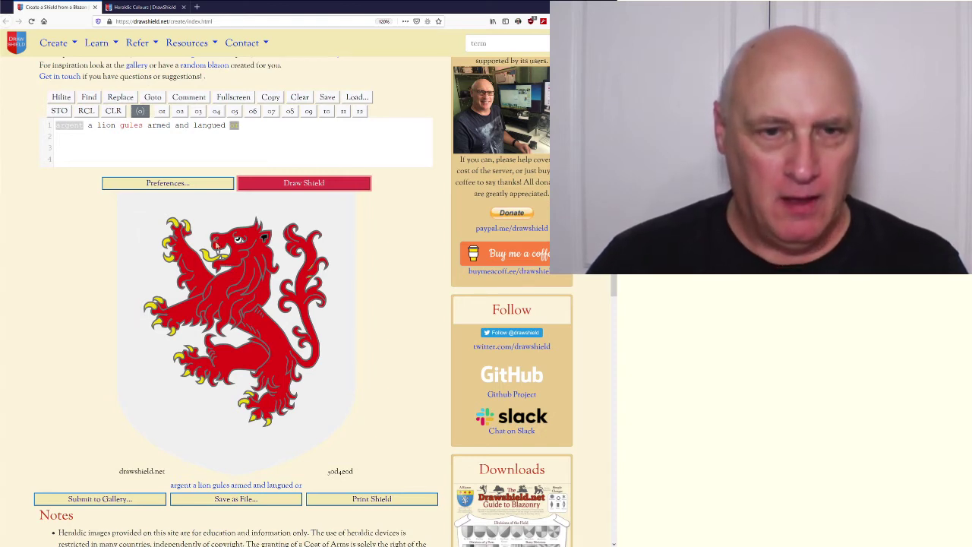
pyautogui.click(186, 183)
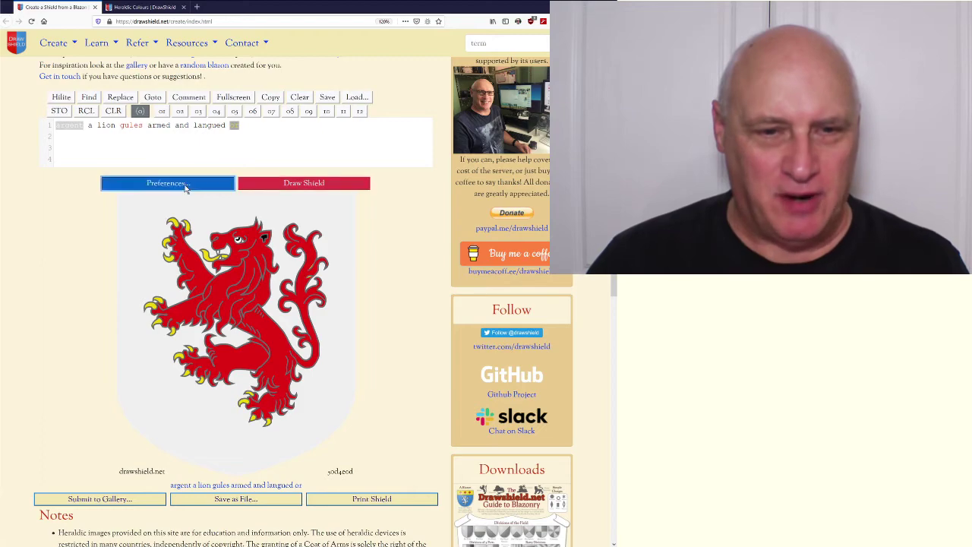
pyautogui.scroll(1, 252, 294)
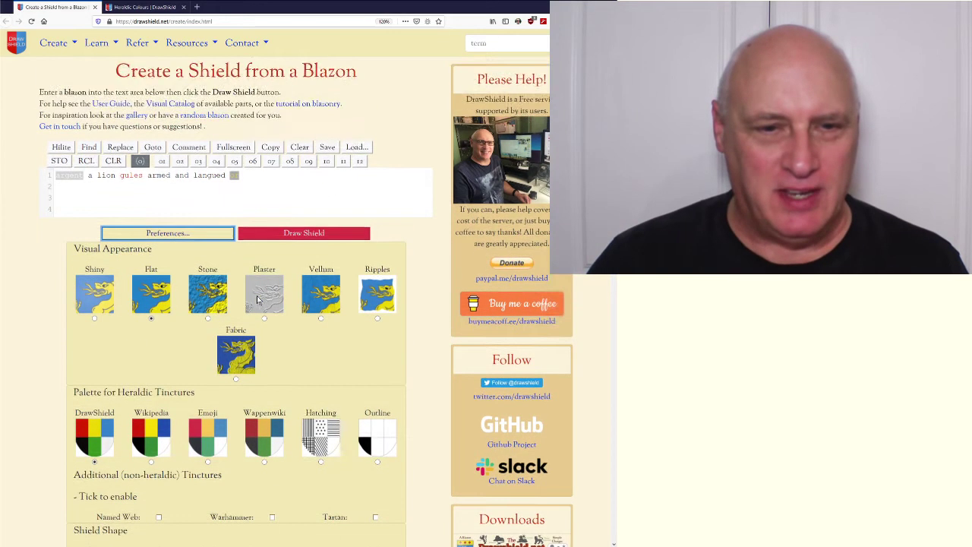
pyautogui.scroll(-2, 255, 296)
pyautogui.scroll(-2, 258, 293)
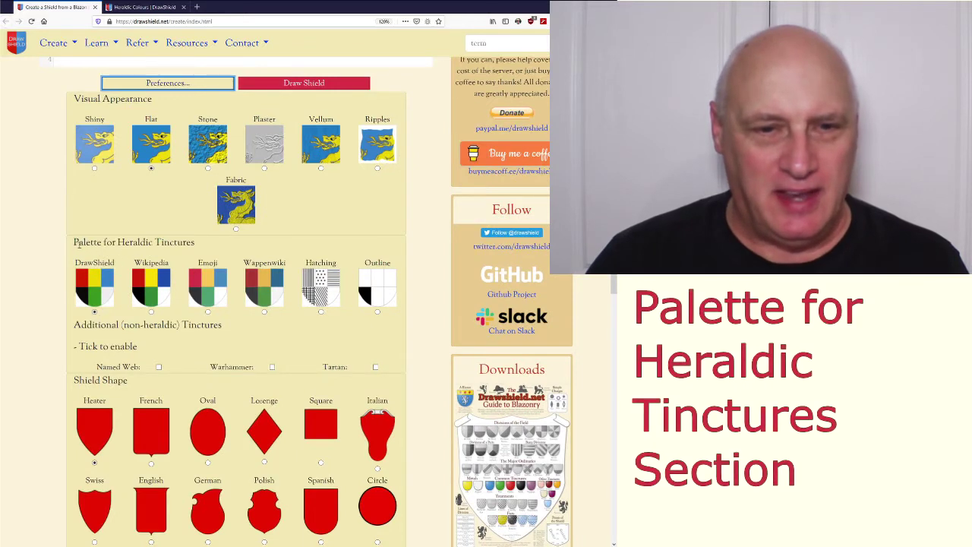
pyautogui.moveTo(74, 242); pyautogui.dragTo(203, 249)
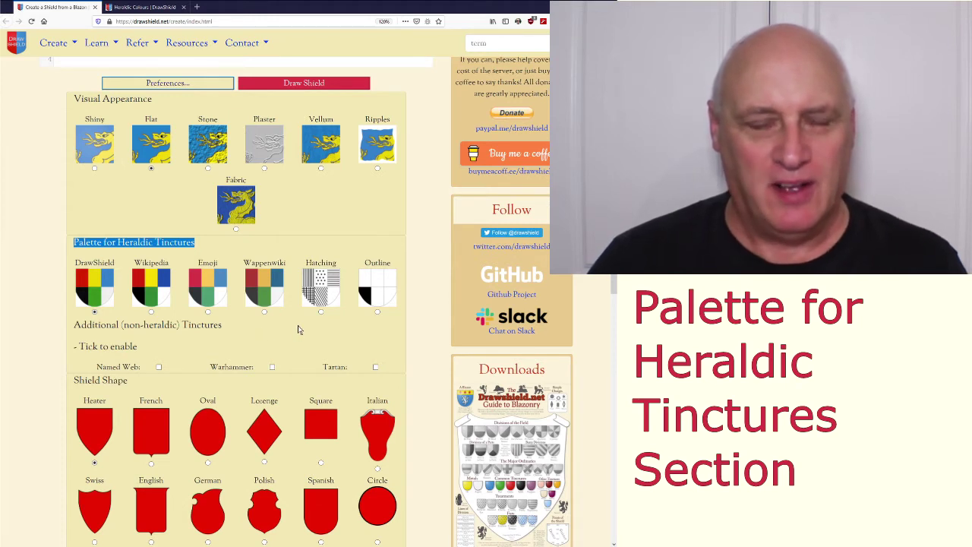
pyautogui.scroll(-1, 297, 329)
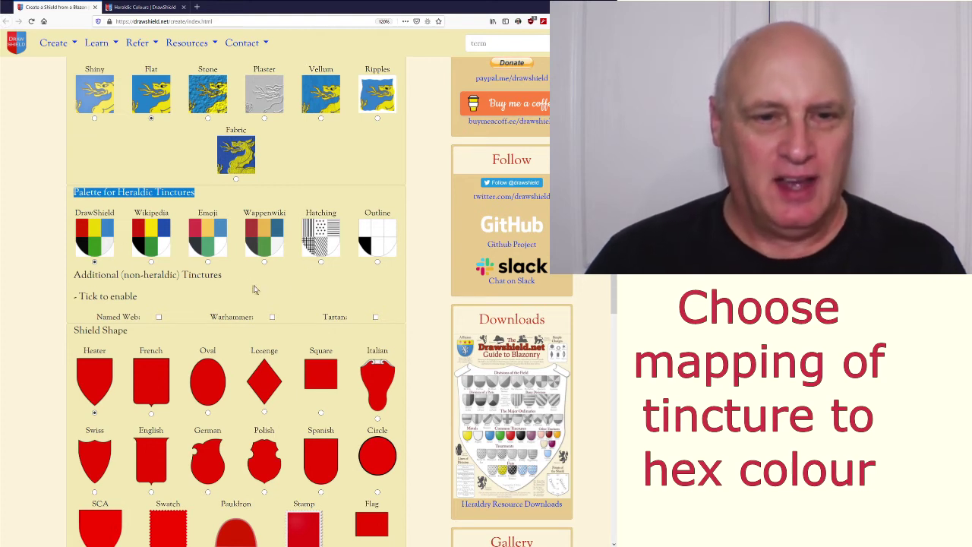
pyautogui.click(256, 288)
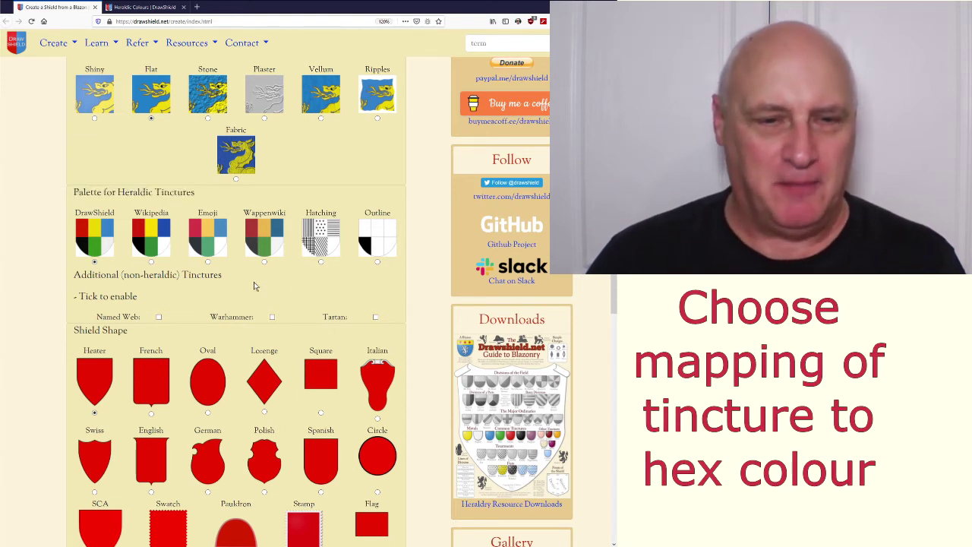
# - Choose the Wikipedia tincture palette, redraw the red lion shield, and reopen the preferences
pyautogui.click(154, 262)
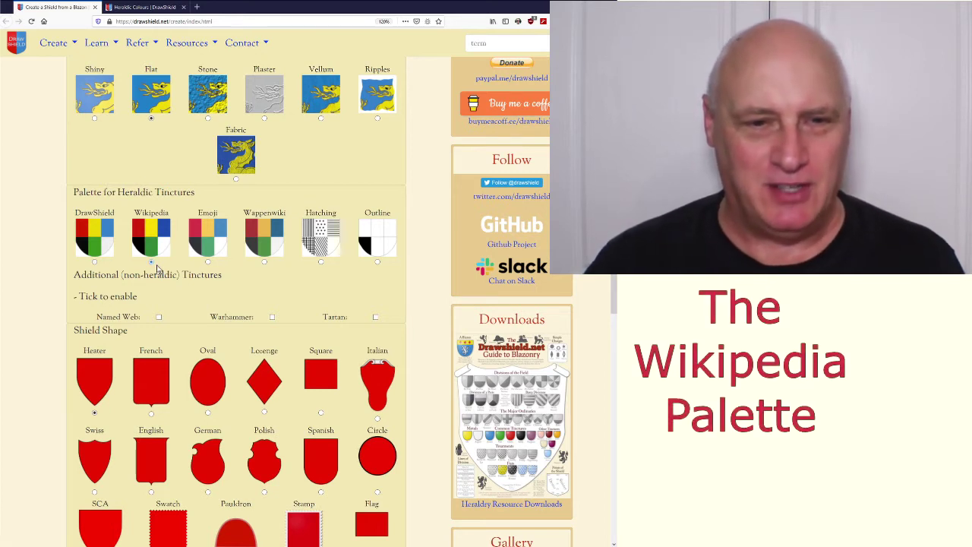
pyautogui.scroll(5, 203, 191)
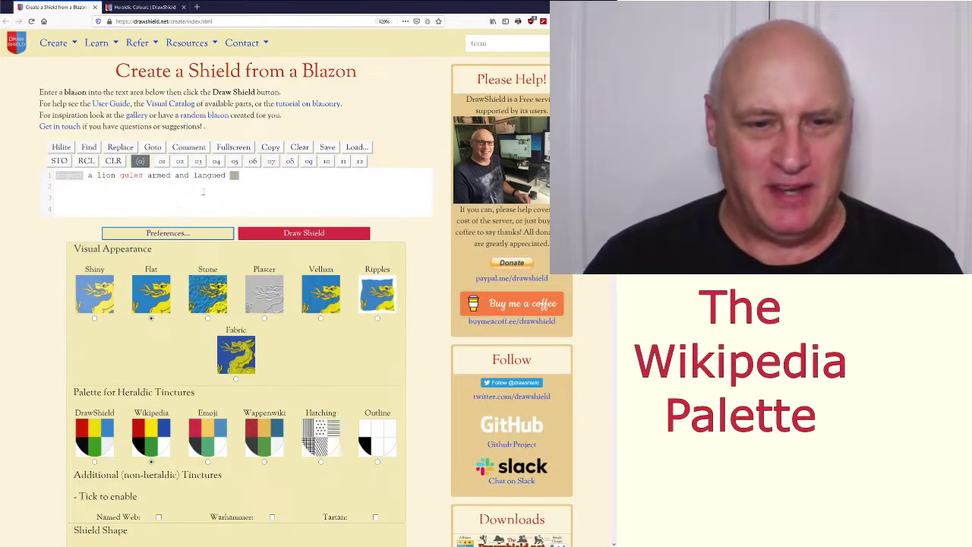
pyautogui.click(167, 235)
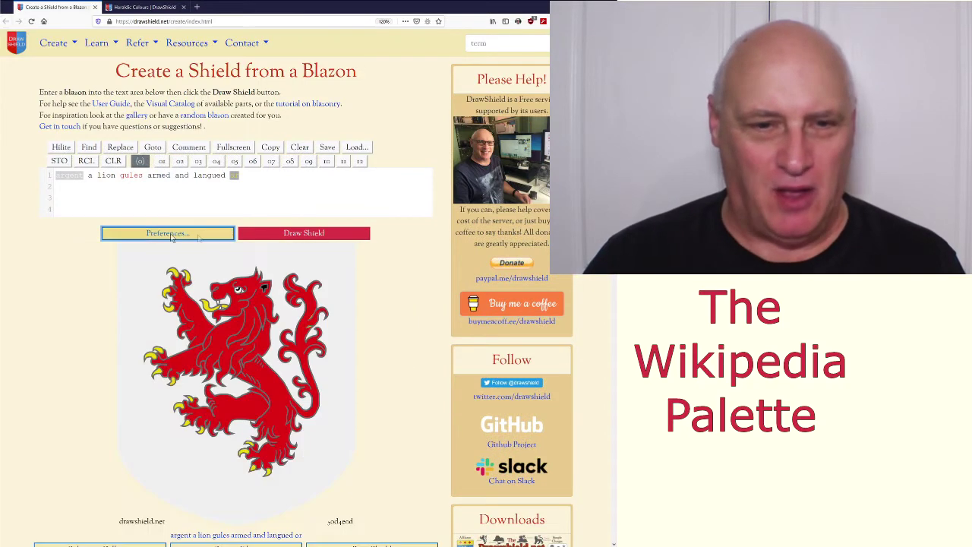
pyautogui.click(309, 236)
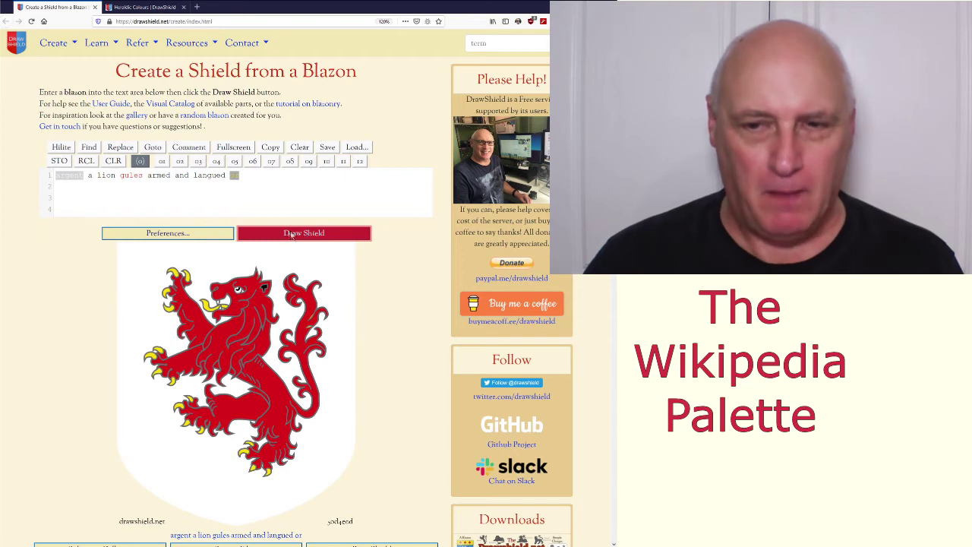
pyautogui.click(150, 233)
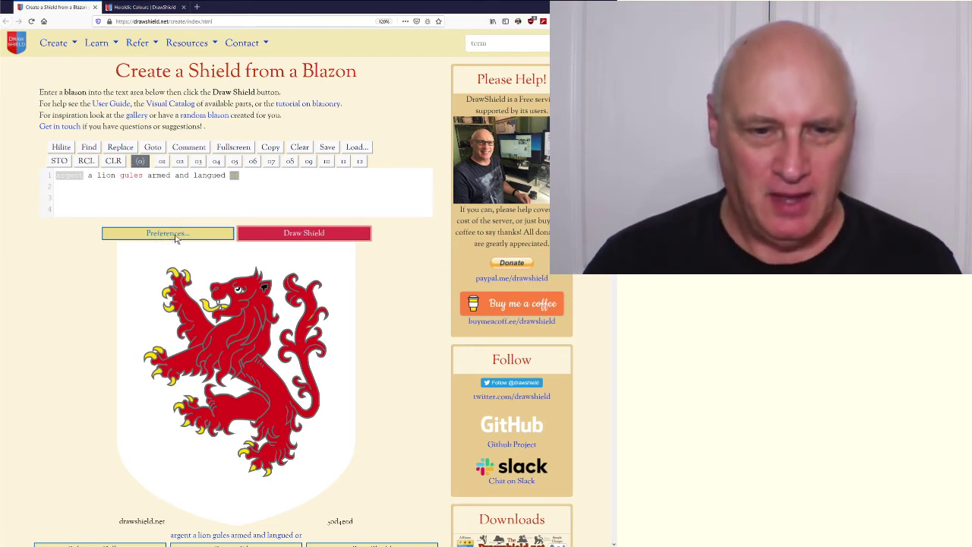
pyautogui.click(175, 236)
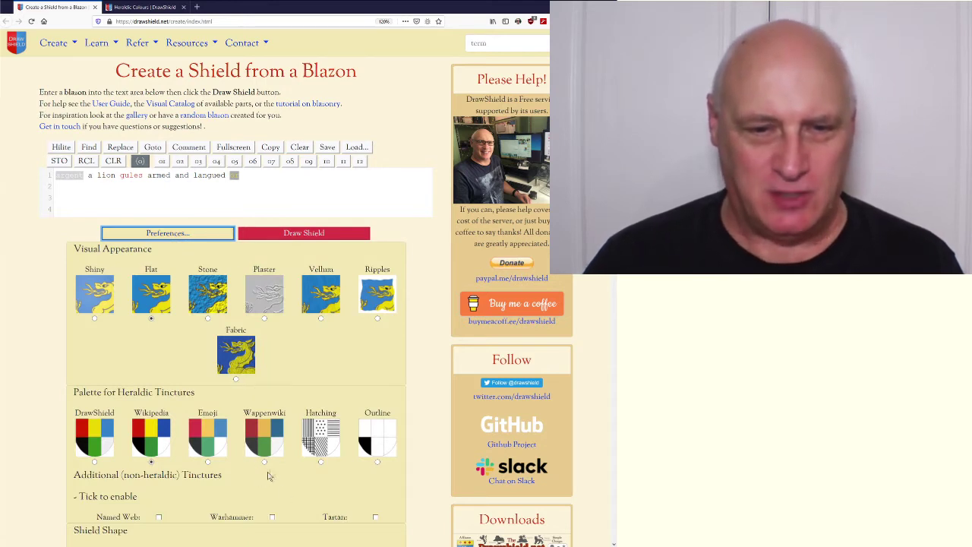
# - Redraw the red lion shield in the darker Wappenwiki palette colours, then reopen the preferences
pyautogui.click(266, 464)
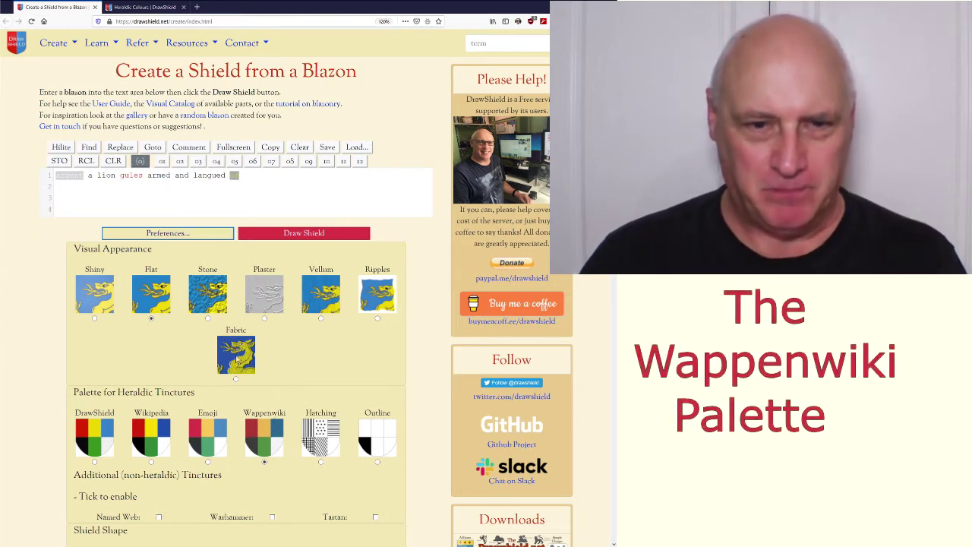
pyautogui.click(207, 233)
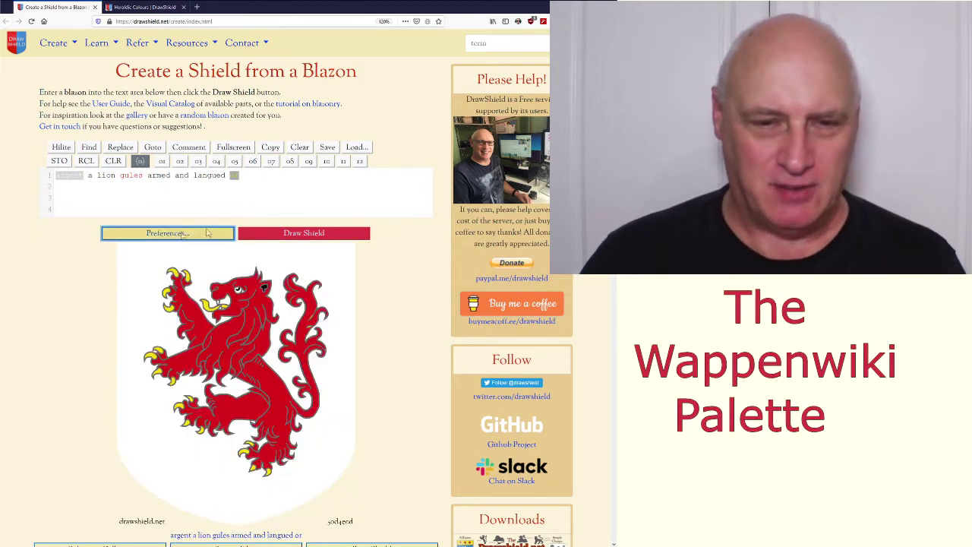
pyautogui.click(303, 237)
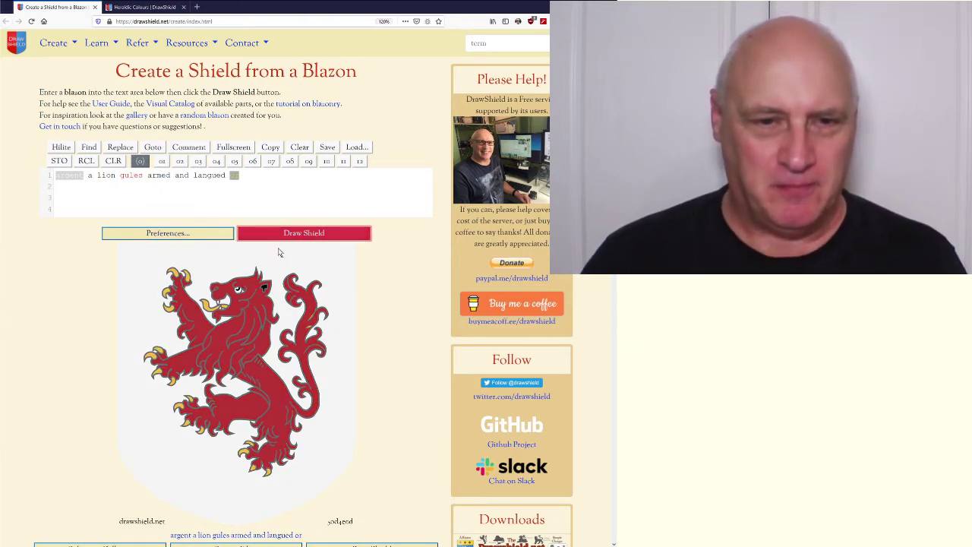
pyautogui.click(185, 236)
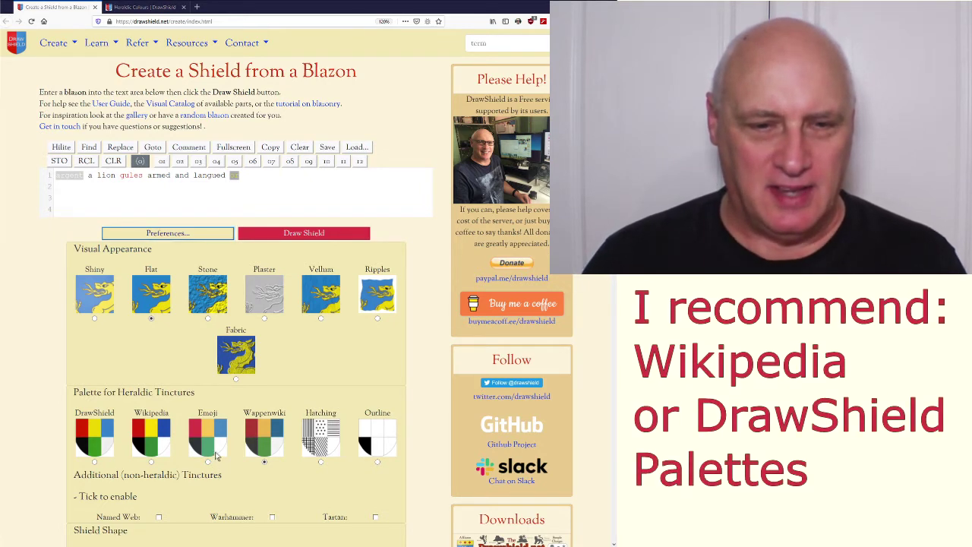
# - Change the tincture palette from Wikipedia to Hatching
pyautogui.click(152, 462)
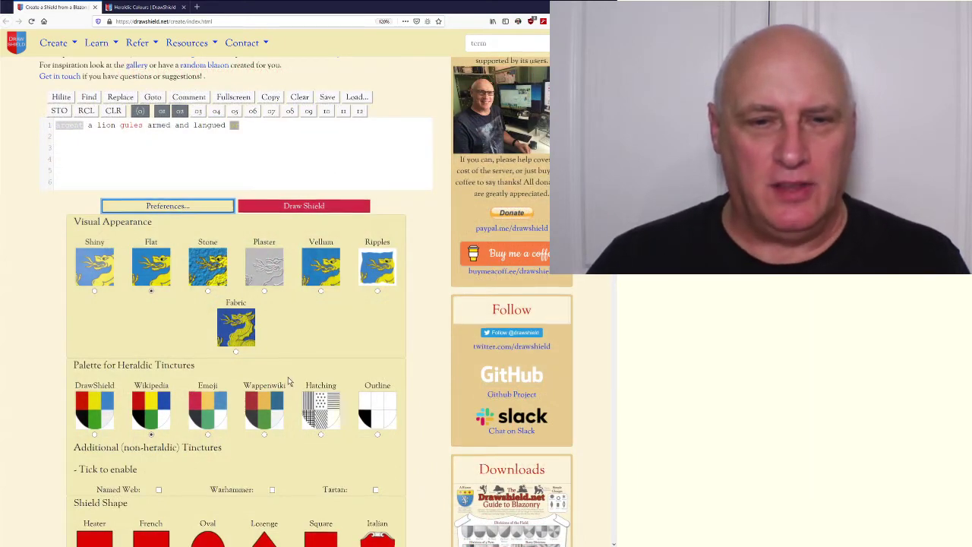
pyautogui.scroll(-3, 288, 378)
pyautogui.scroll(-1, 287, 378)
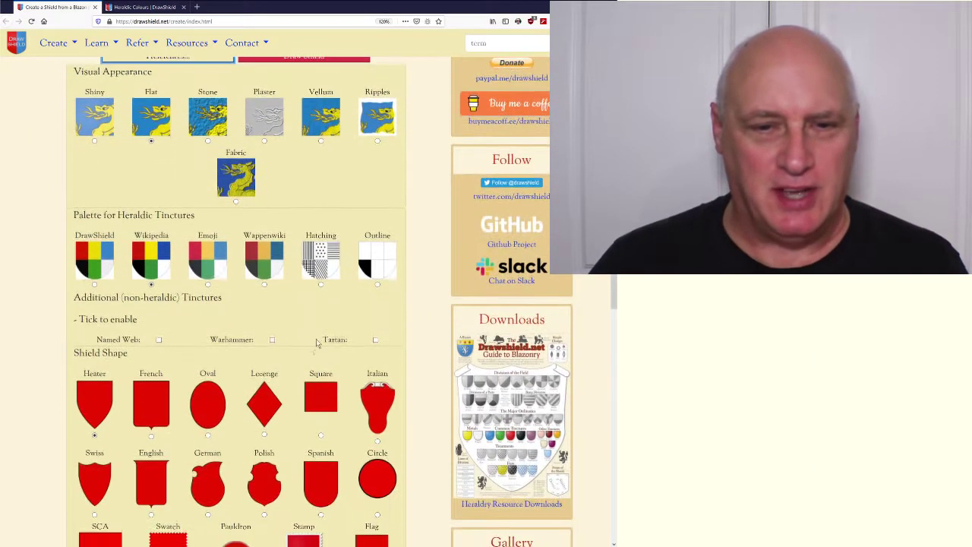
pyautogui.click(321, 285)
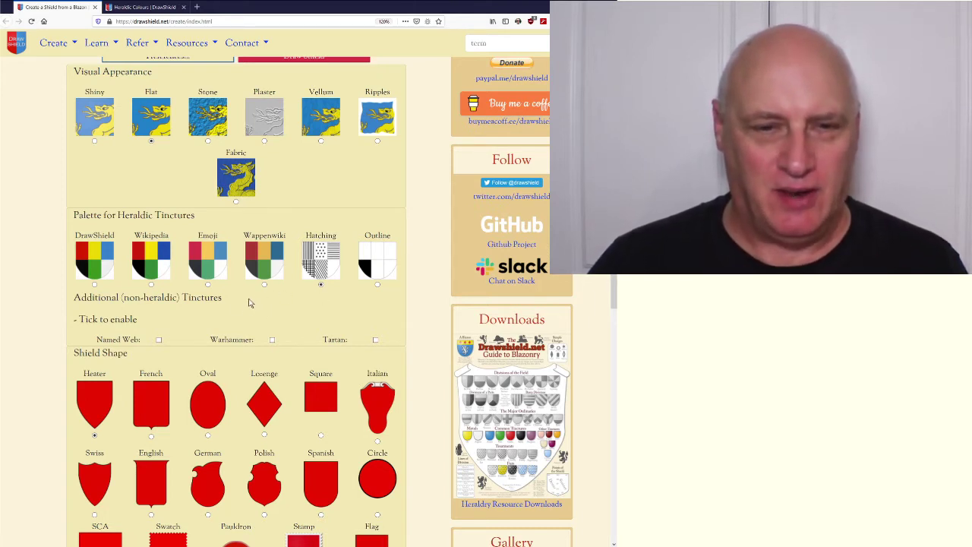
# - Recall memory slot 02's blazon 'azure bend or a chief gules' and draw it in hatching
pyautogui.scroll(3, 215, 171)
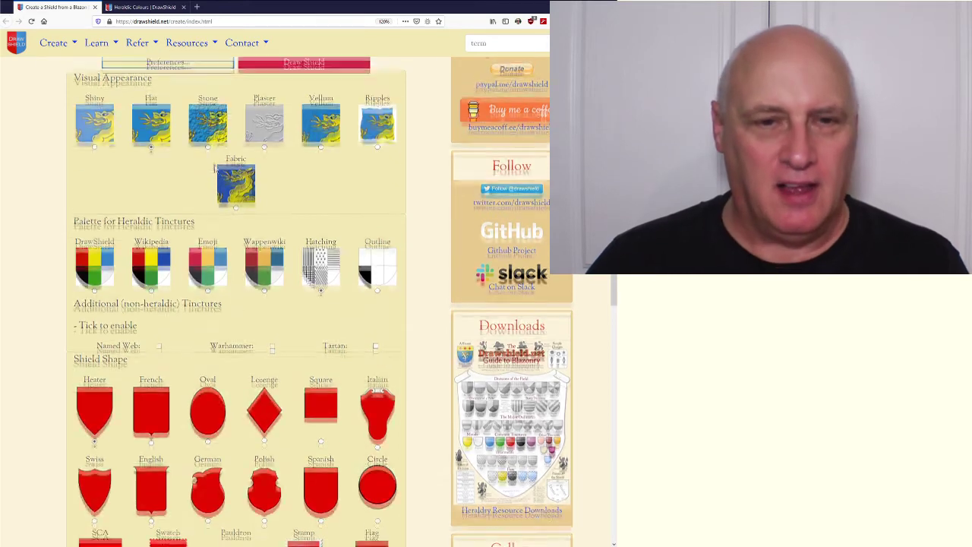
pyautogui.click(195, 109)
pyautogui.scroll(2, 196, 118)
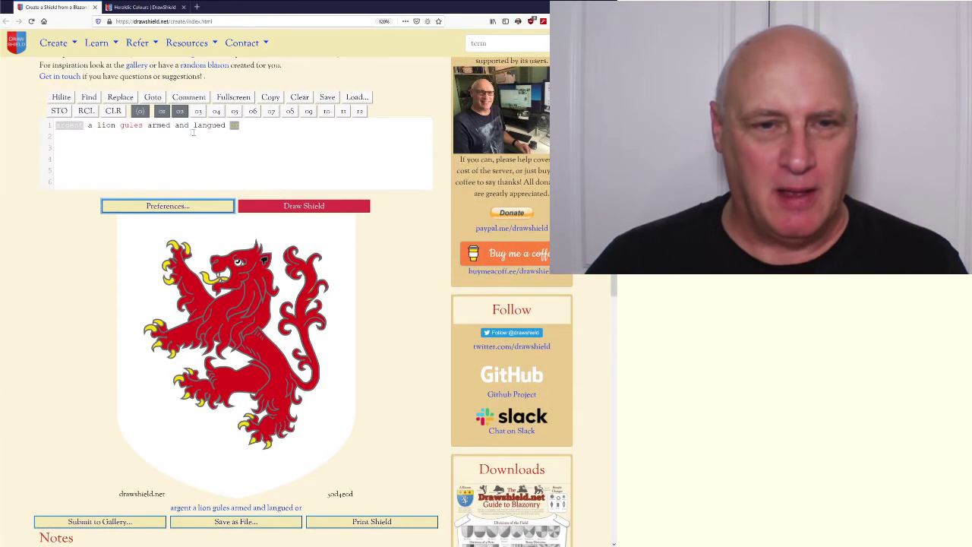
pyautogui.click(86, 111)
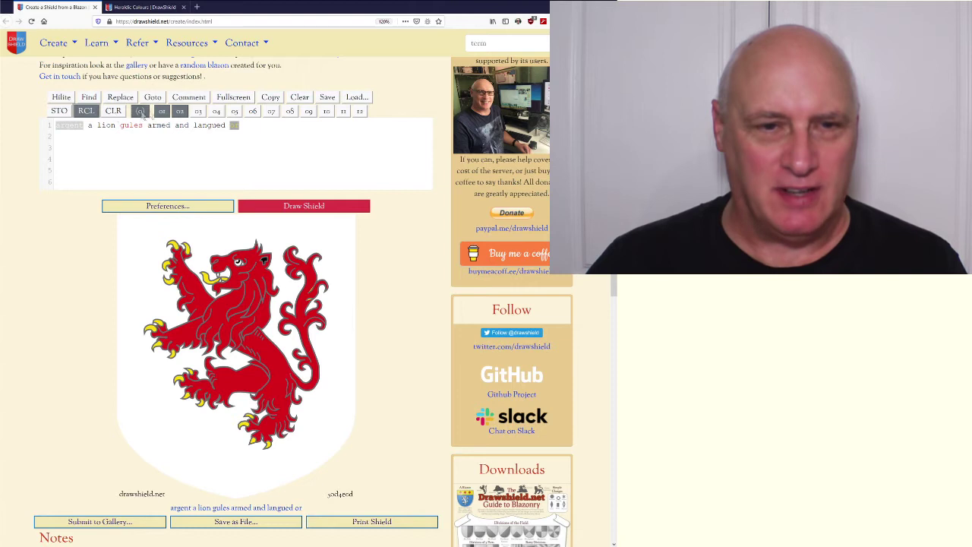
pyautogui.click(180, 111)
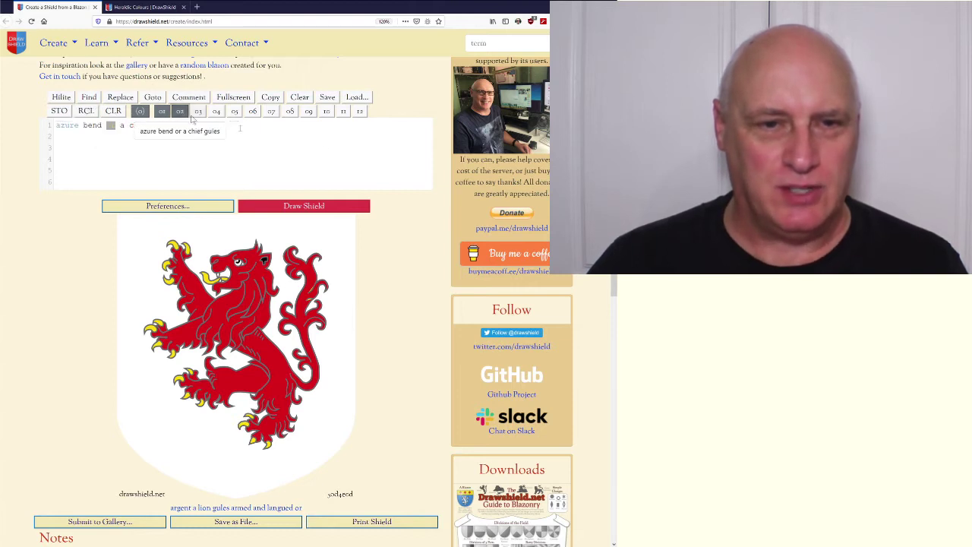
pyautogui.click(304, 206)
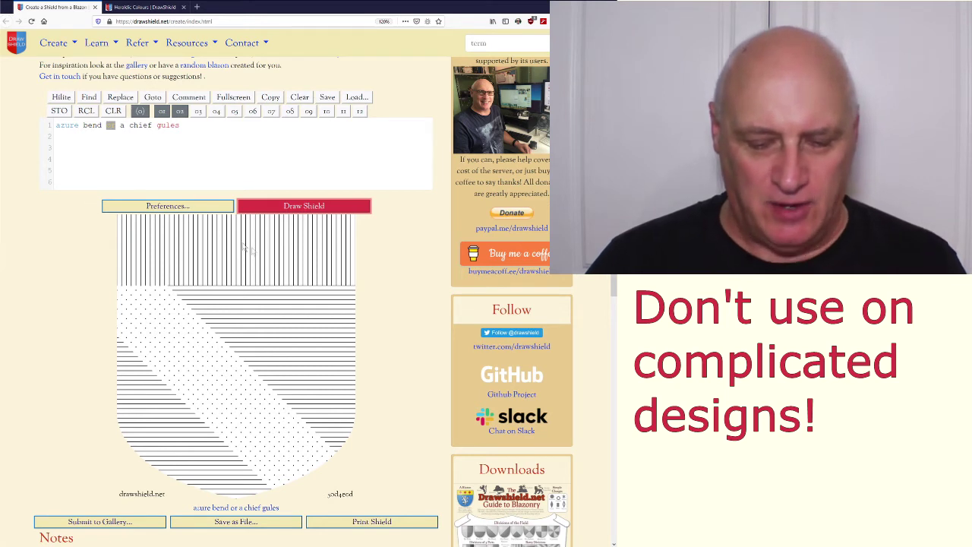
# - Switch to the Outline palette and redraw the slot 01 lion blazon as an uncoloured line drawing
pyautogui.click(180, 206)
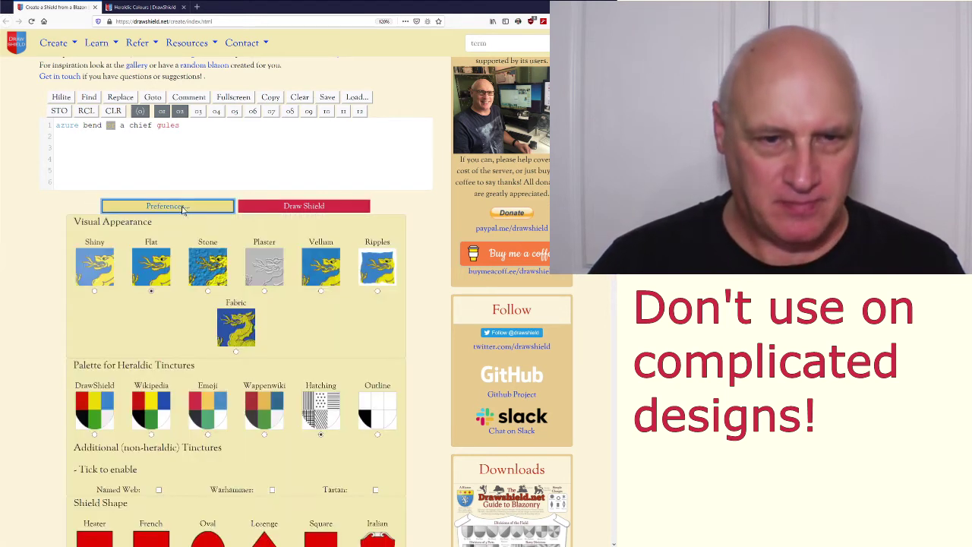
pyautogui.click(375, 429)
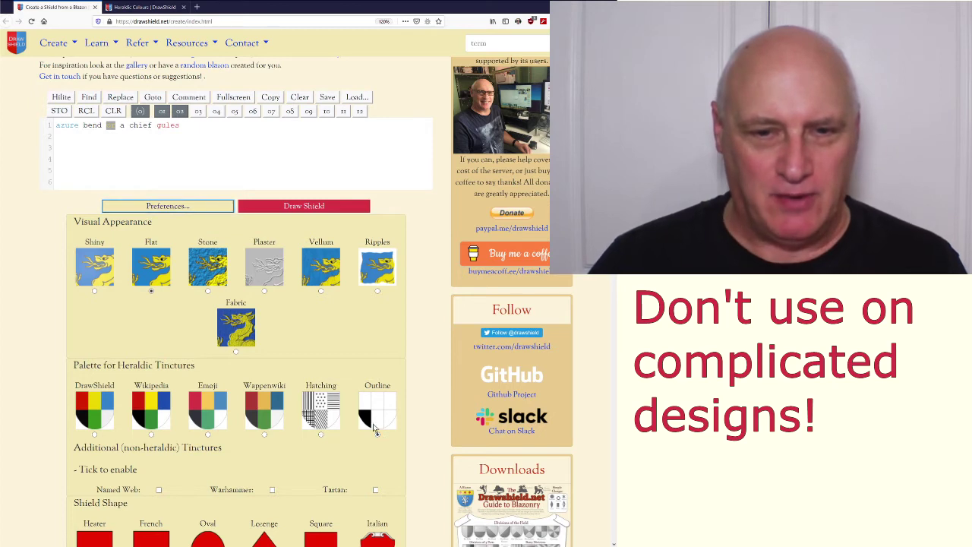
pyautogui.click(132, 211)
pyautogui.click(290, 211)
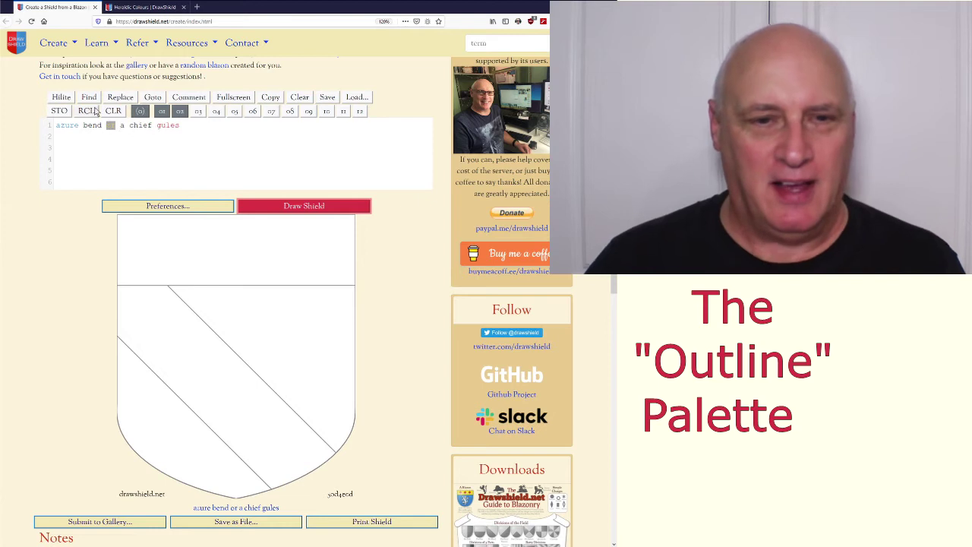
pyautogui.click(162, 111)
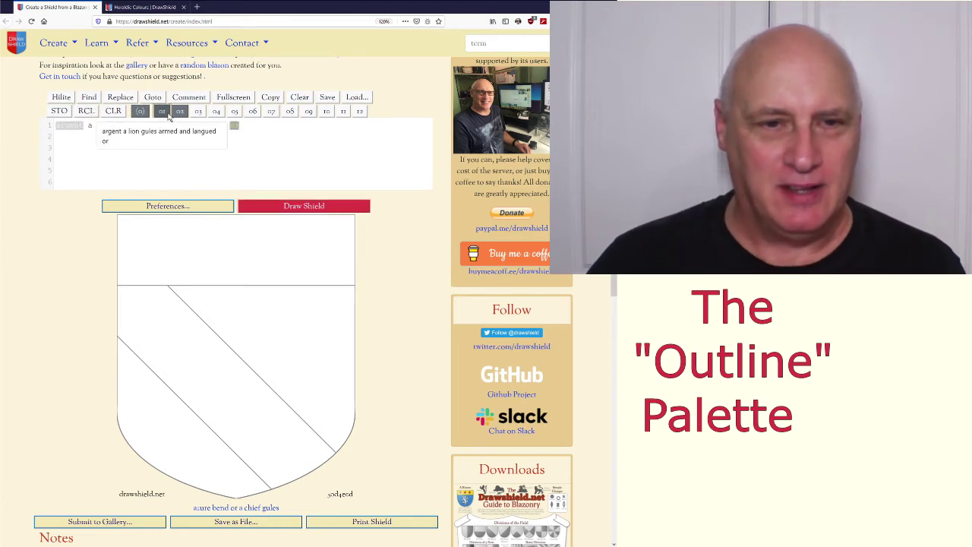
pyautogui.click(315, 208)
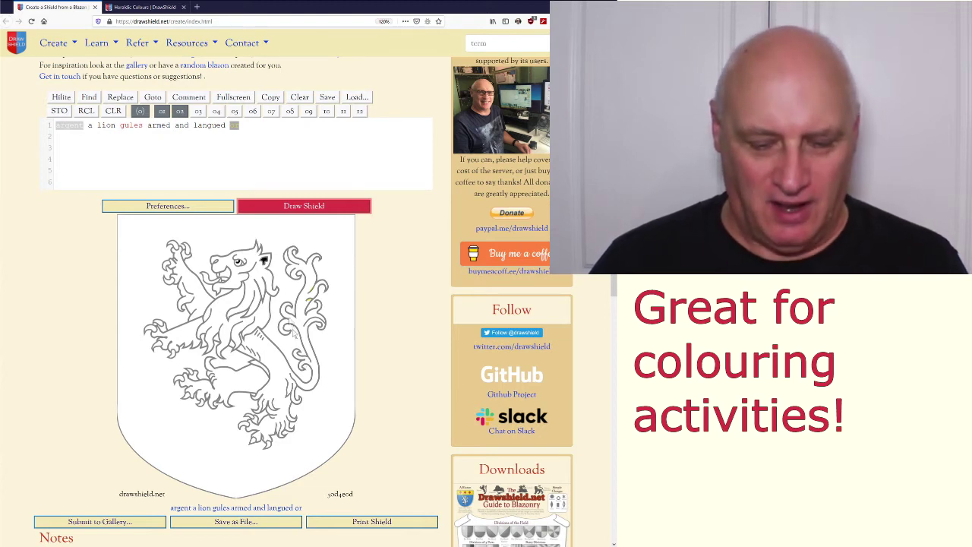
# - Scroll the preferences down to the additional tinctures: Named Webs, Warhammer and Tartan, all unticked
pyautogui.click(168, 206)
pyautogui.scroll(-2, 291, 365)
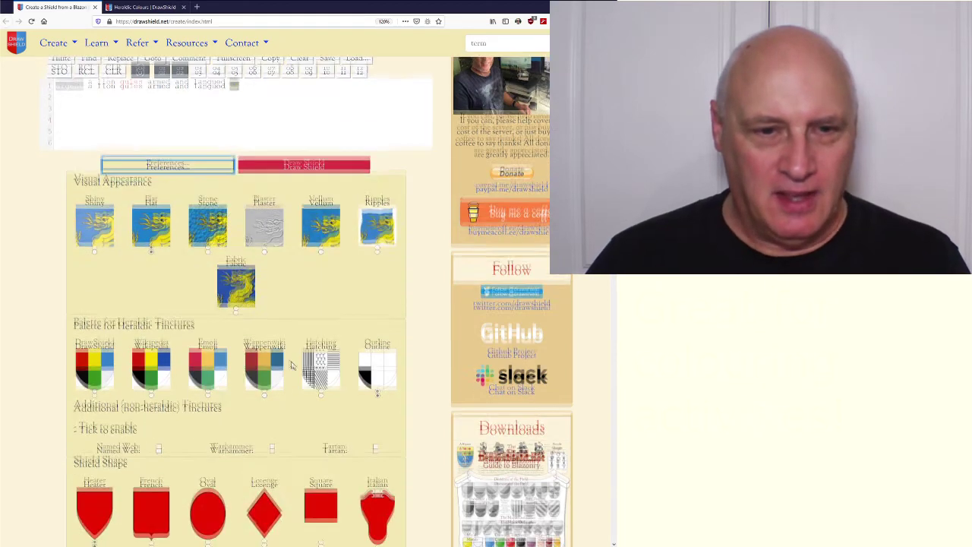
pyautogui.scroll(-1, 273, 344)
pyautogui.scroll(-1, 261, 332)
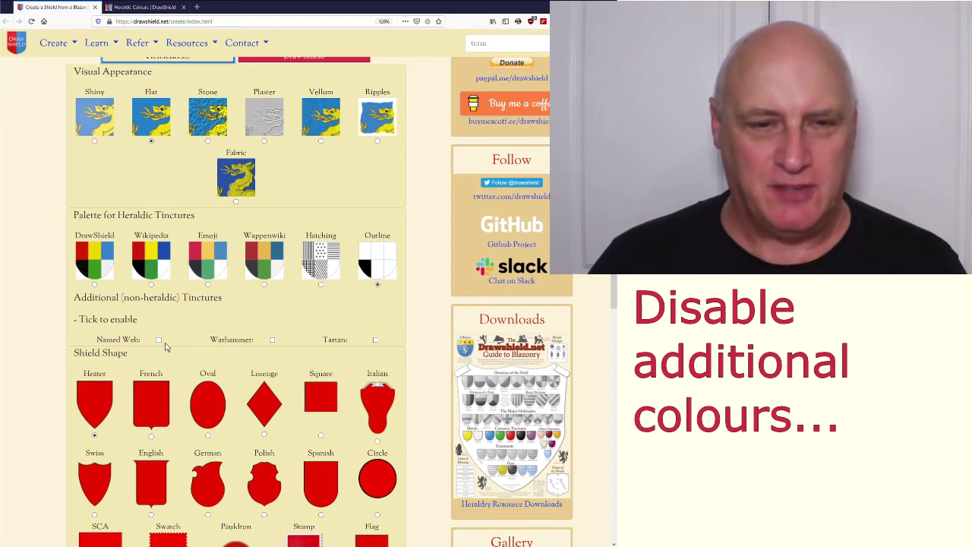
pyautogui.click(159, 340)
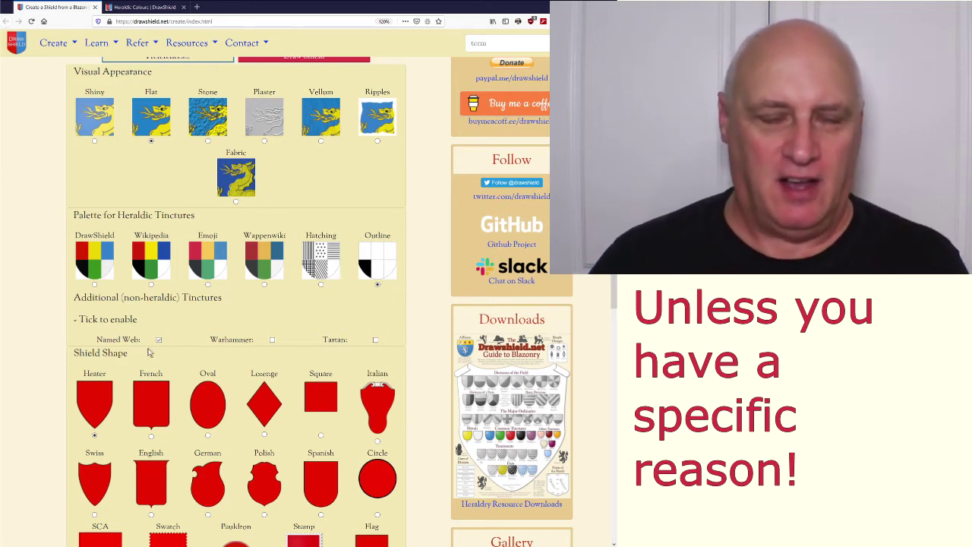
pyautogui.click(275, 341)
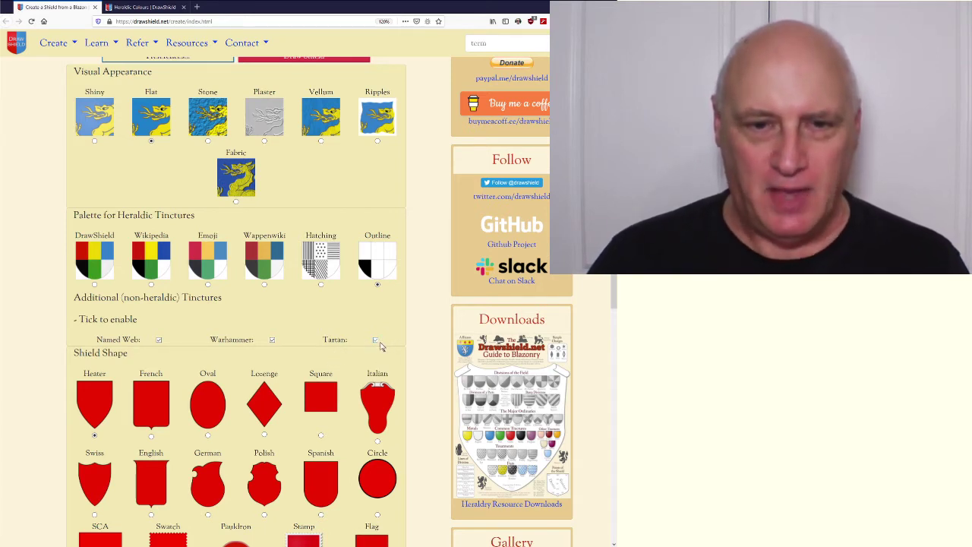
pyautogui.click(375, 340)
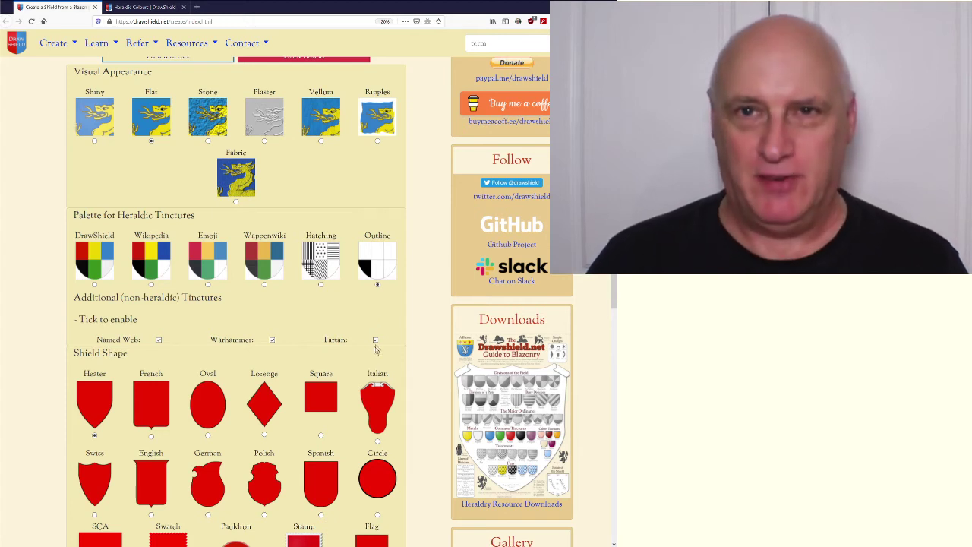
pyautogui.click(374, 339)
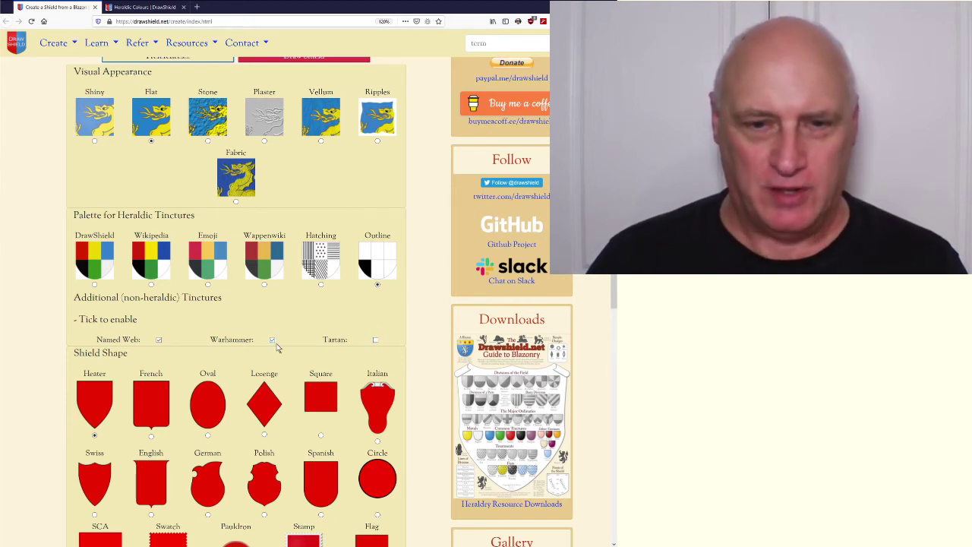
pyautogui.click(160, 340)
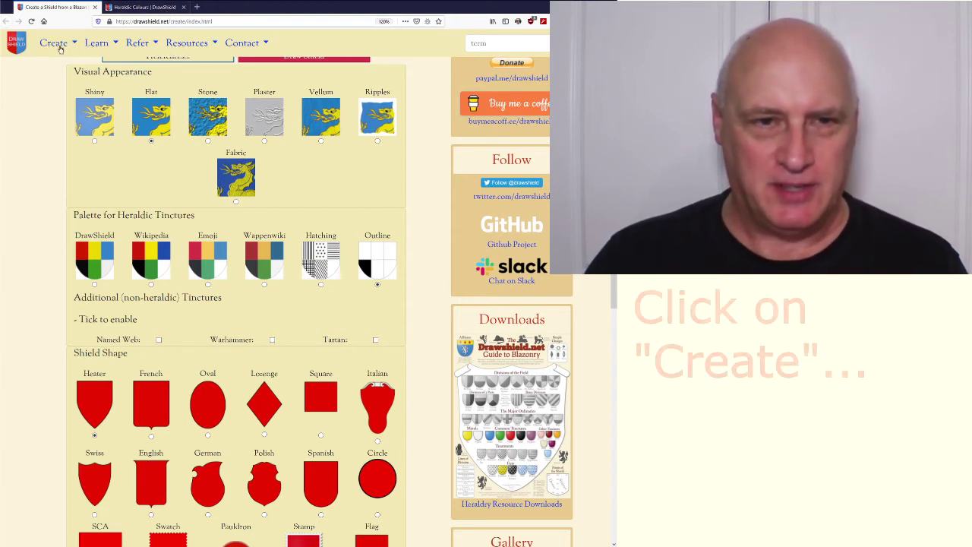
# - Scroll through the Heraldic Colours tables for the DrawShield Default, Wikipedia, Wappenwiki and Emoji palettes
pyautogui.click(164, 11)
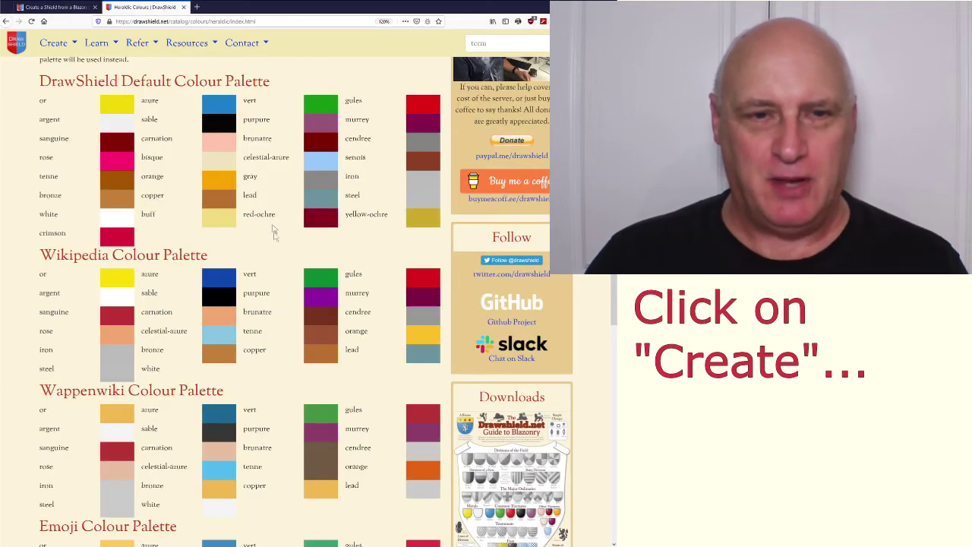
pyautogui.scroll(1, 343, 343)
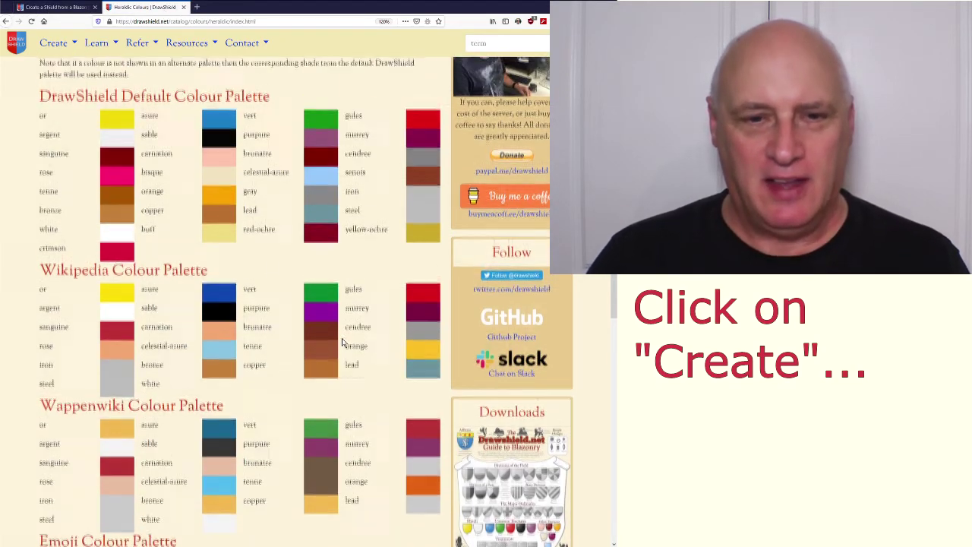
pyautogui.scroll(-3, 343, 343)
pyautogui.scroll(2, 323, 323)
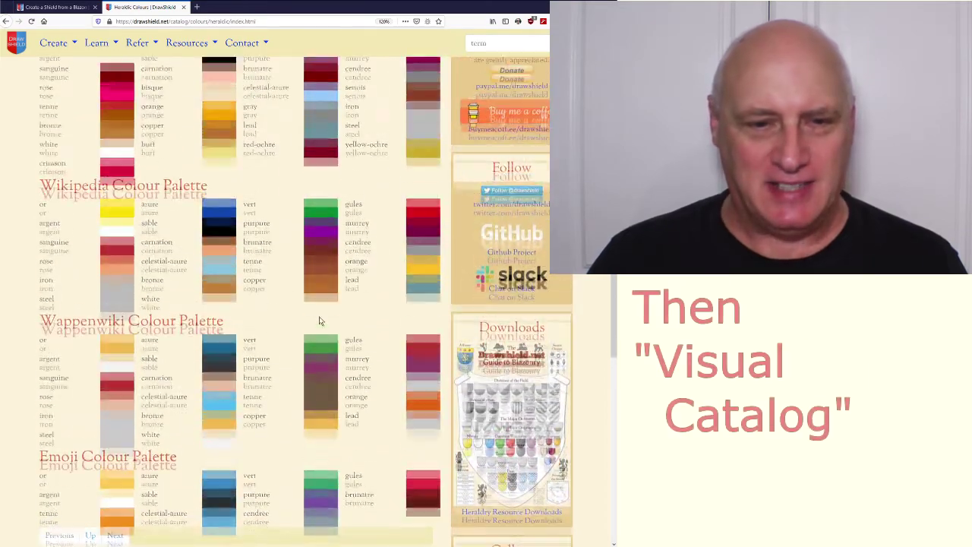
pyautogui.scroll(3, 320, 321)
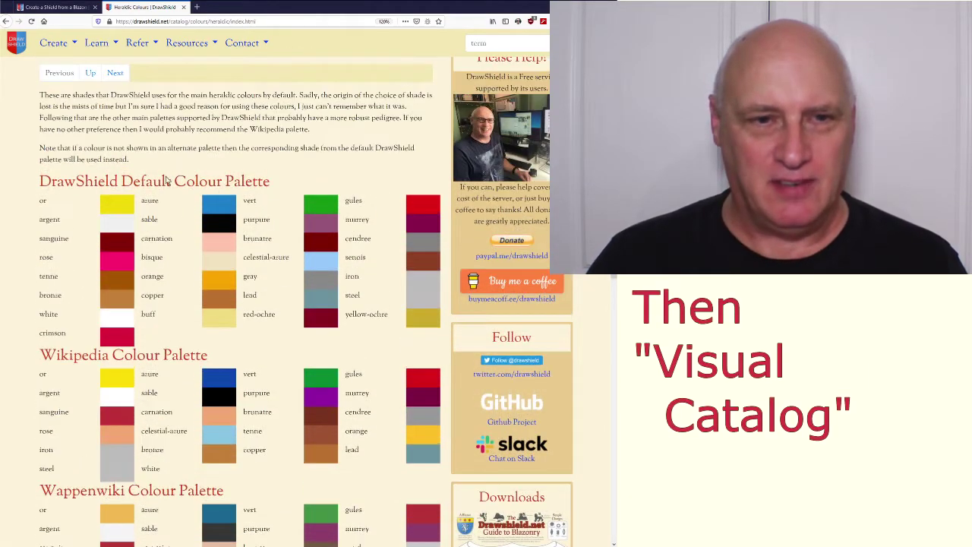
pyautogui.scroll(-2, 195, 289)
pyautogui.scroll(-2, 204, 357)
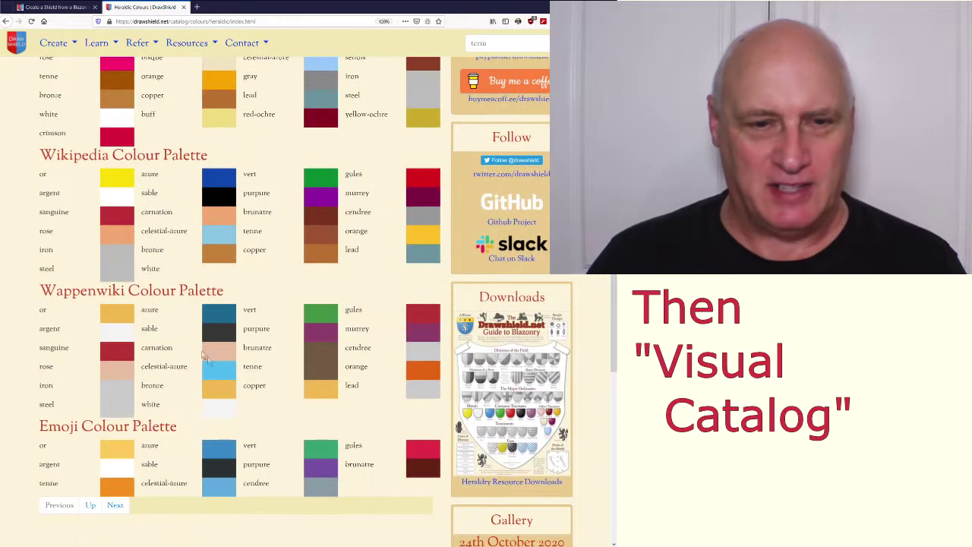
pyautogui.scroll(-1, 250, 338)
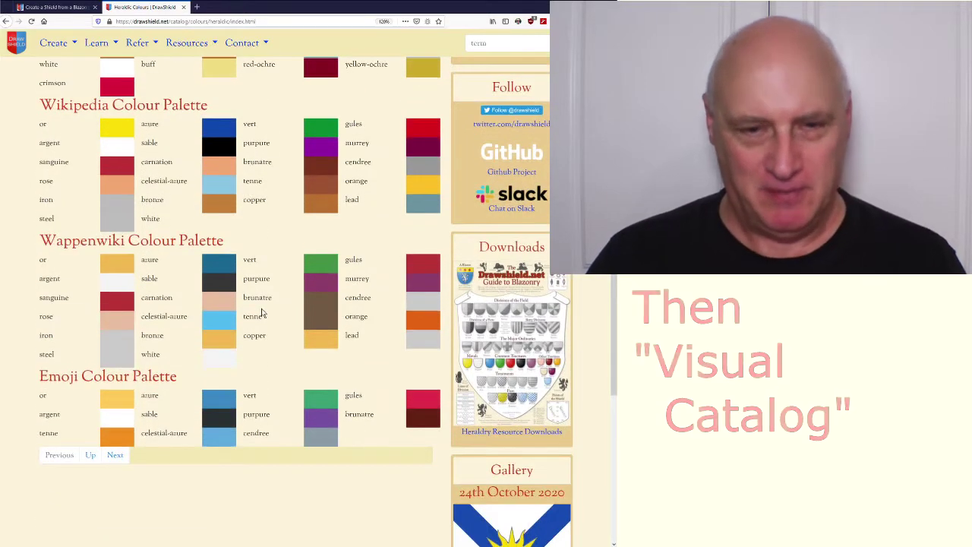
pyautogui.scroll(-1, 262, 313)
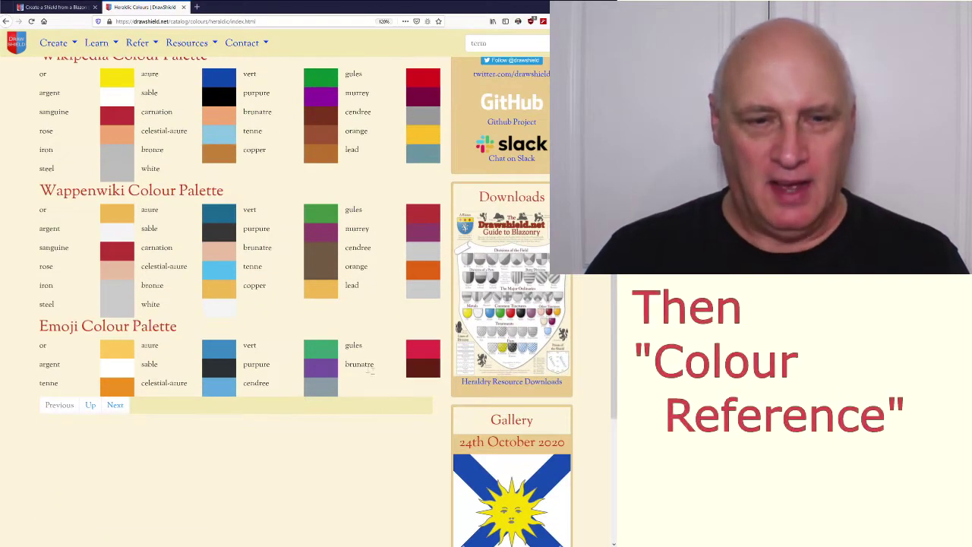
pyautogui.scroll(5, 365, 376)
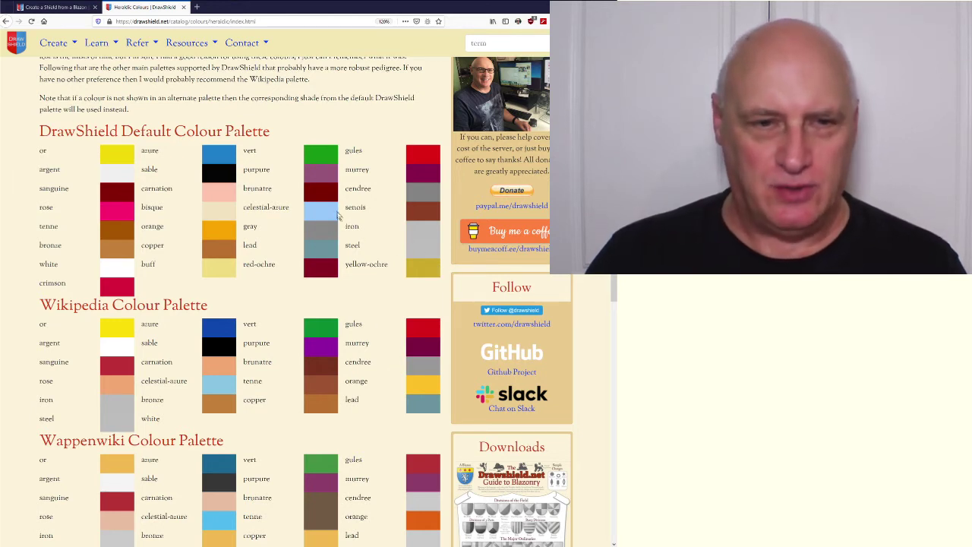
pyautogui.scroll(2, 265, 207)
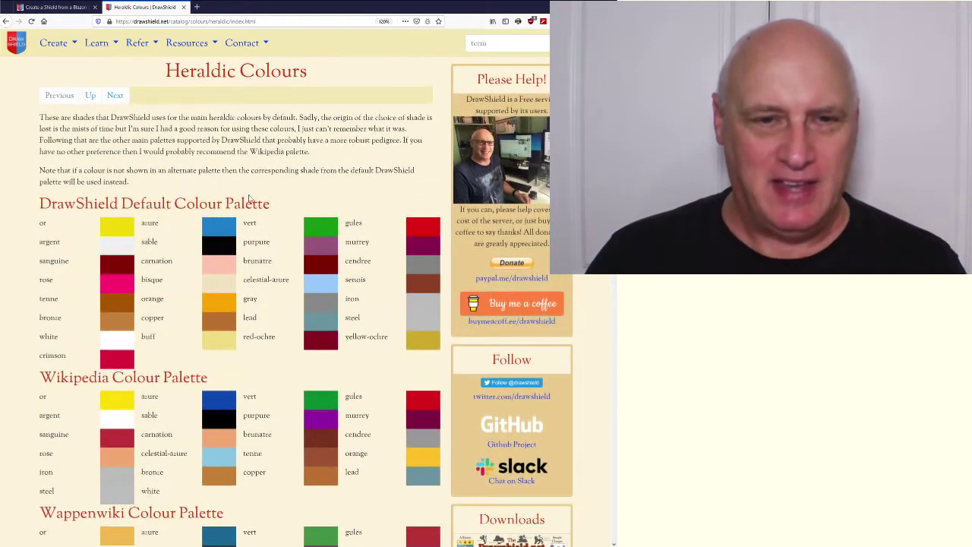
# - From the Colour Reference overview, view the Named Web, Warhammer and Tartan colour samples in turn
pyautogui.click(90, 96)
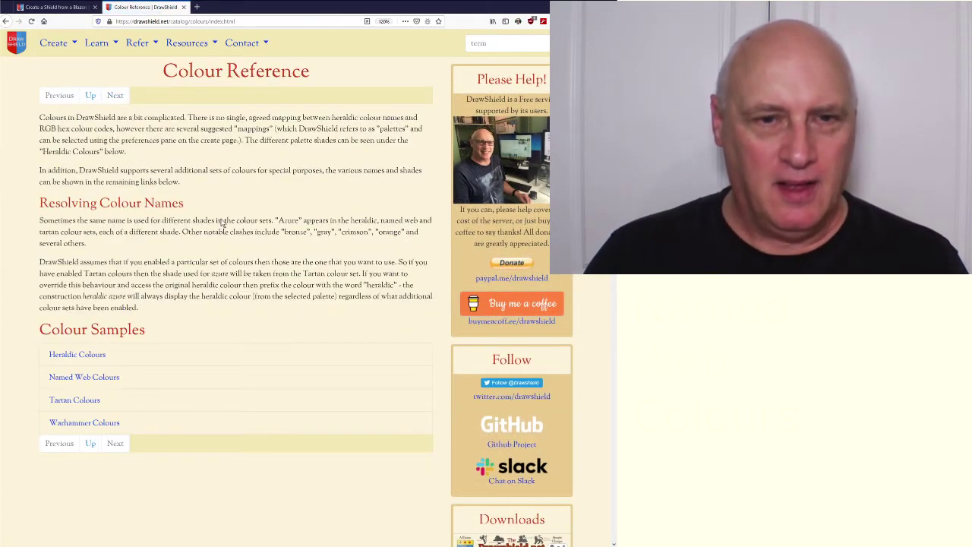
pyautogui.click(94, 378)
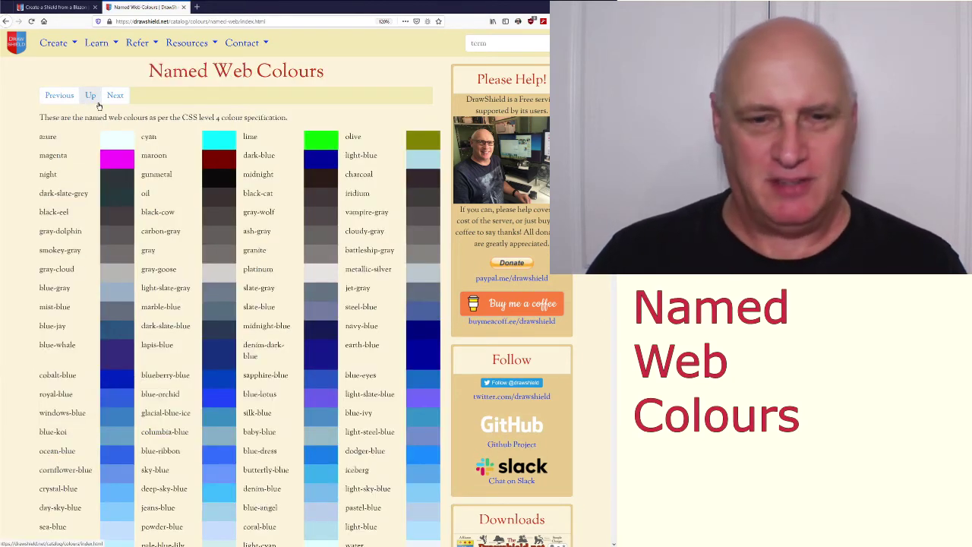
pyautogui.click(90, 96)
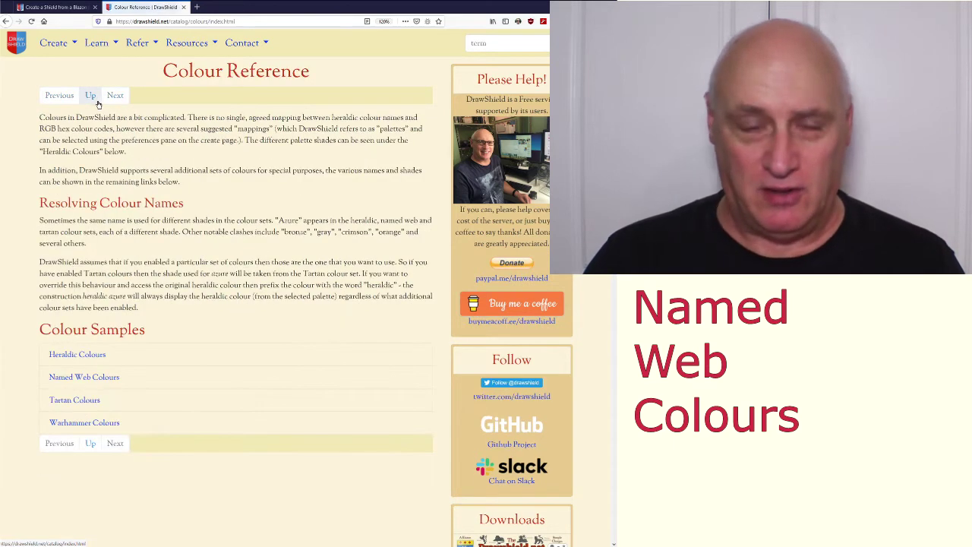
pyautogui.click(77, 427)
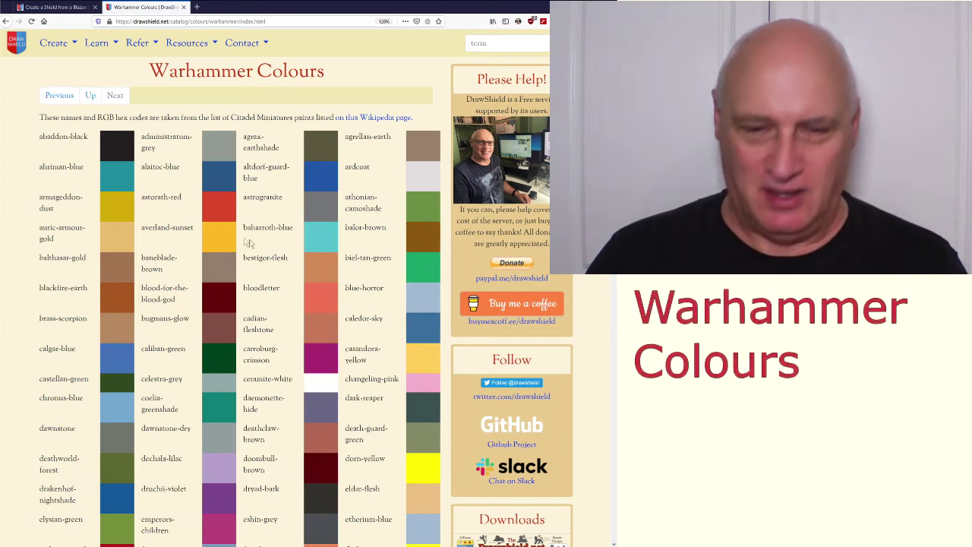
pyautogui.click(92, 95)
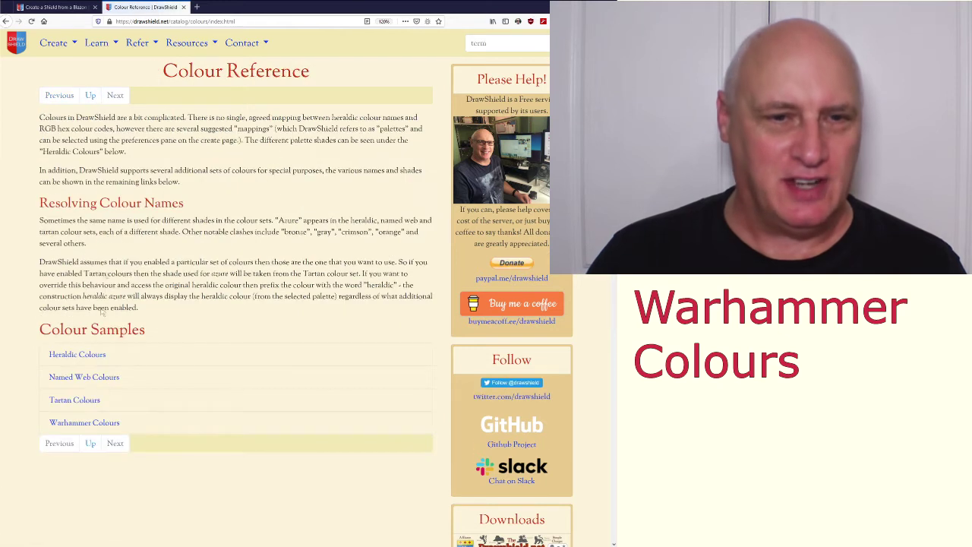
pyautogui.click(102, 401)
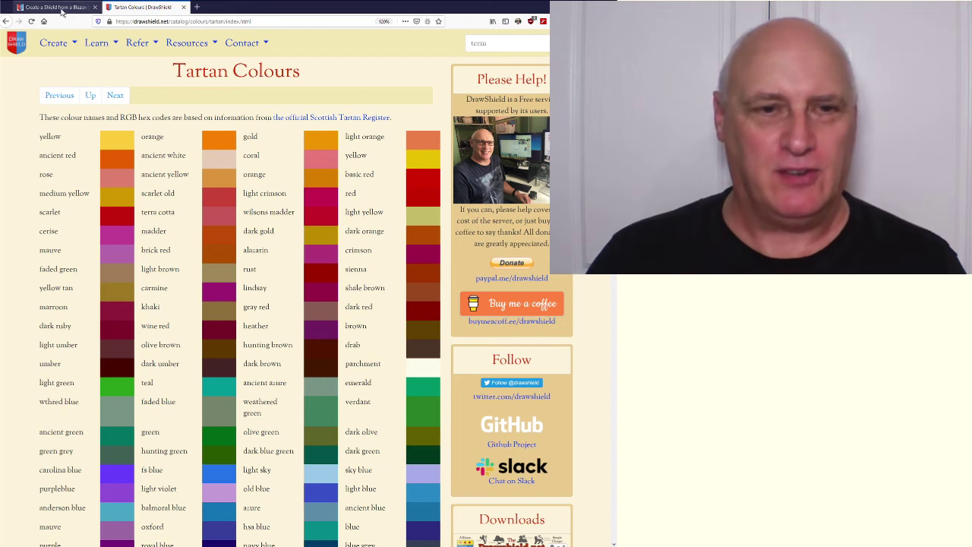
# - Back on Create a Shield, choose the Swiss shield shape and return to the blazon editor
pyautogui.click(62, 7)
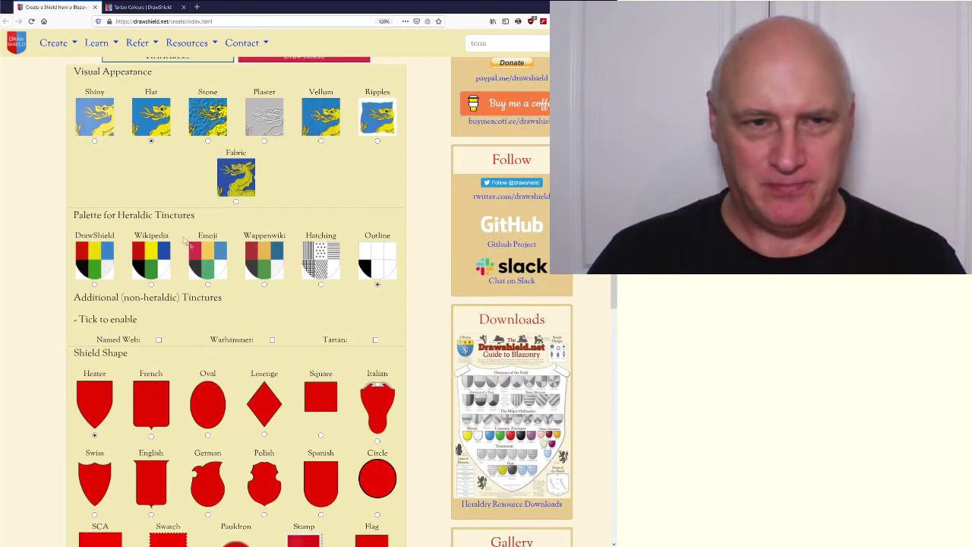
pyautogui.scroll(-5, 226, 274)
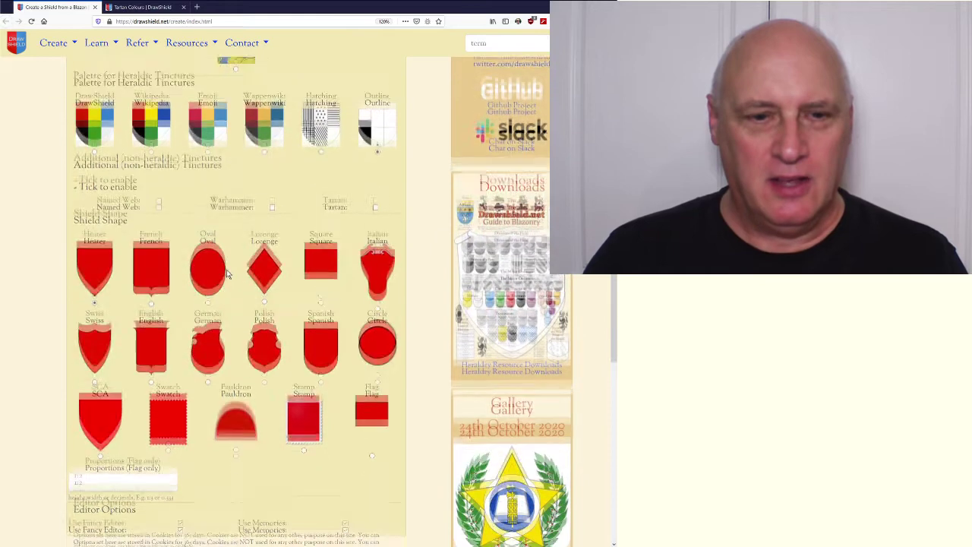
pyautogui.scroll(-1, 216, 280)
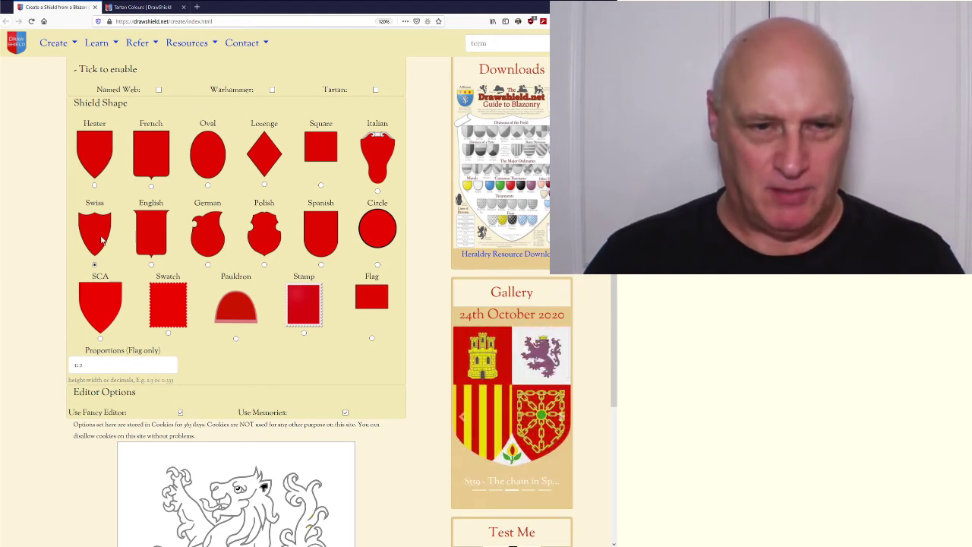
pyautogui.scroll(5, 279, 287)
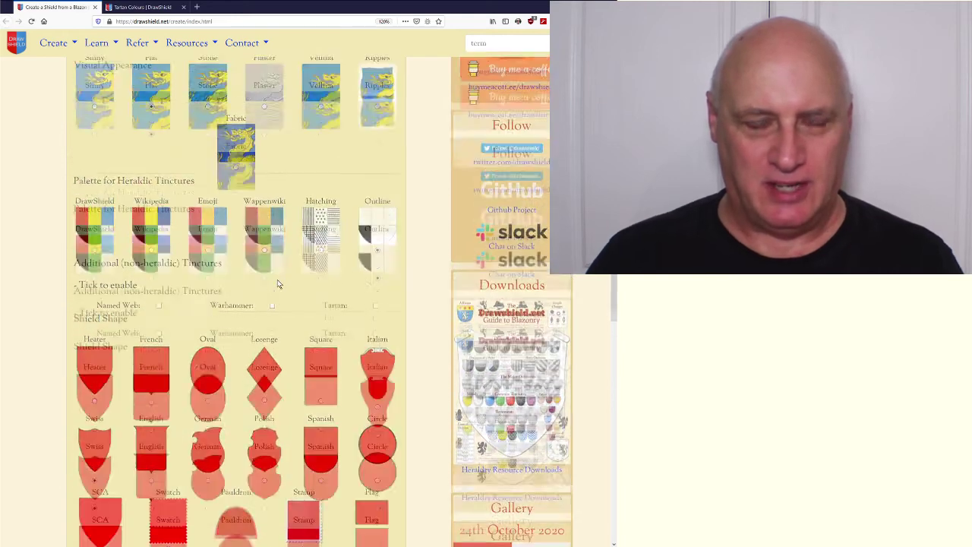
pyautogui.scroll(3, 277, 284)
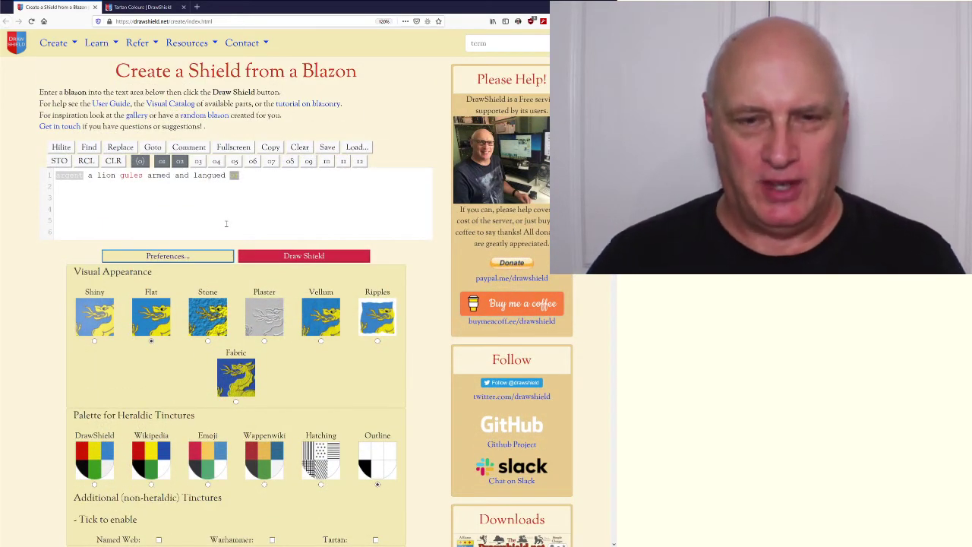
# - Redraw the lion shield, then switch the shield shape to French and draw it again
pyautogui.click(275, 257)
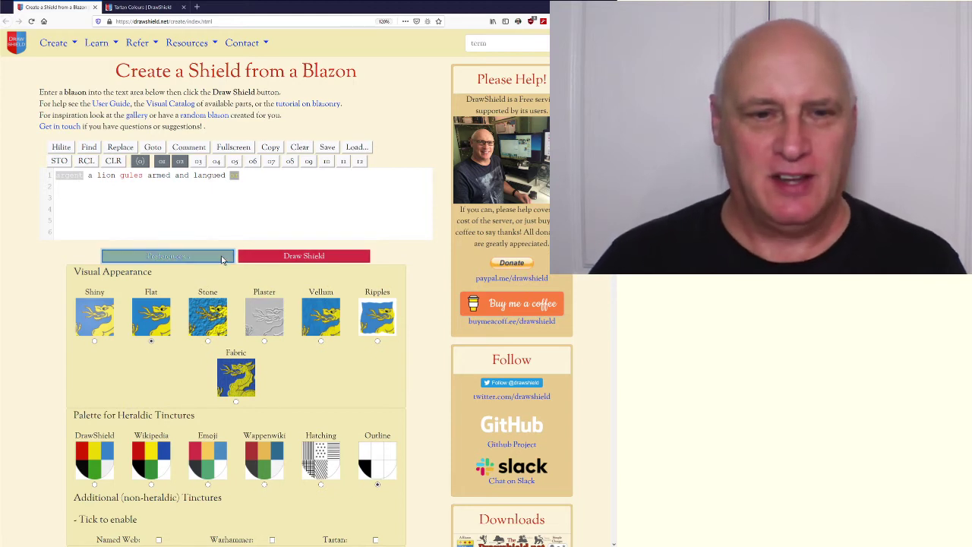
pyautogui.click(275, 257)
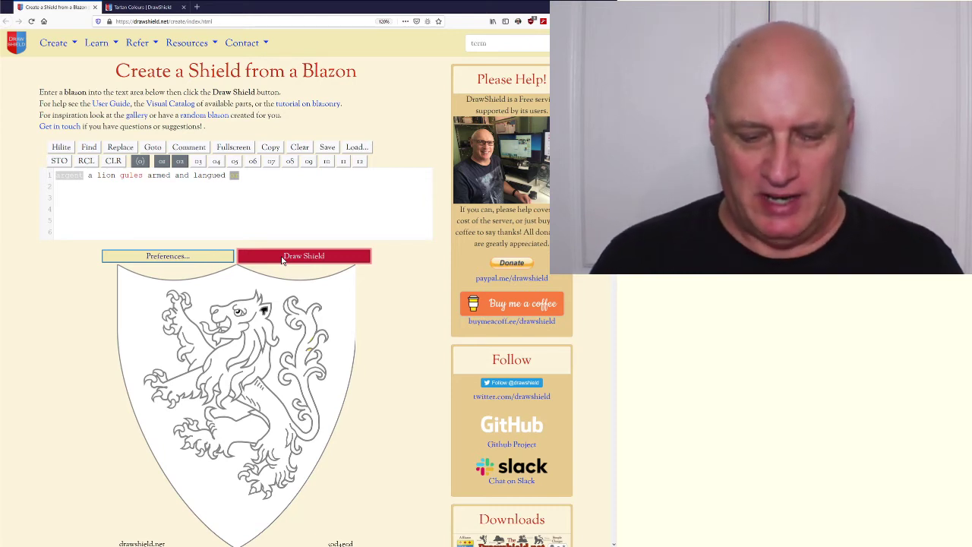
pyautogui.click(188, 260)
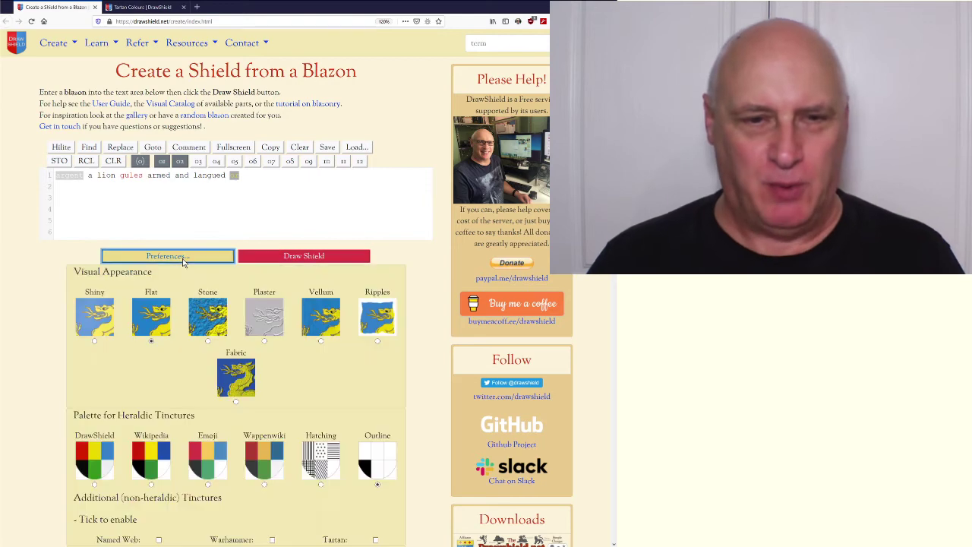
pyautogui.scroll(-3, 205, 357)
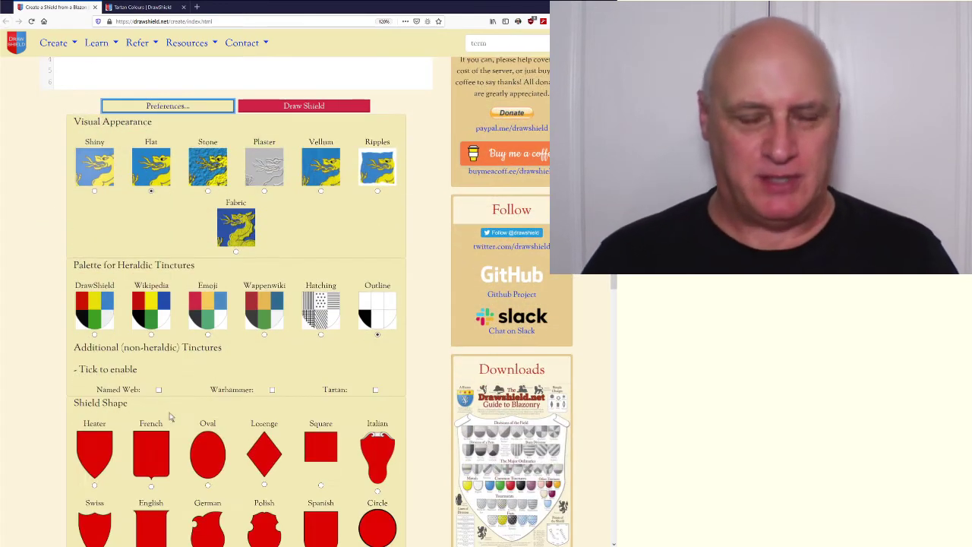
pyautogui.scroll(-2, 163, 413)
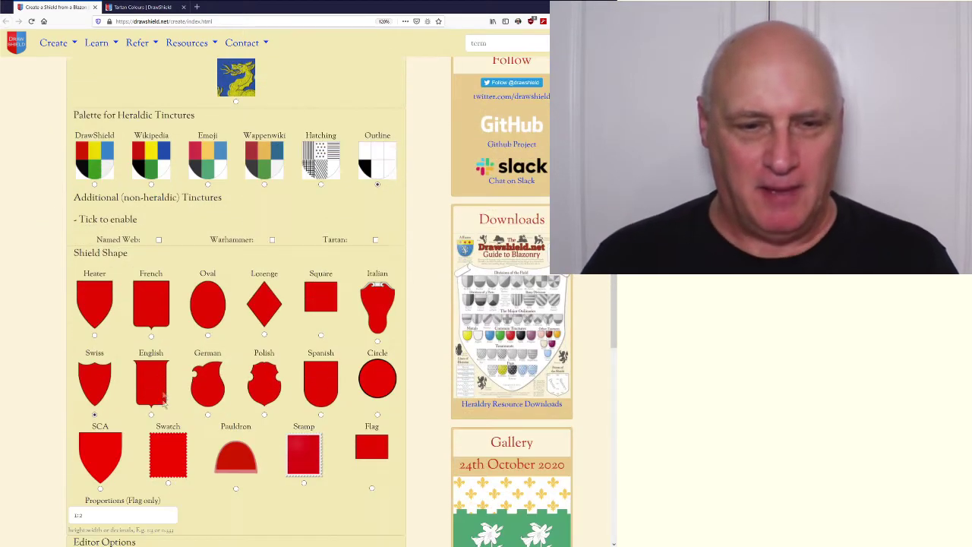
pyautogui.click(151, 336)
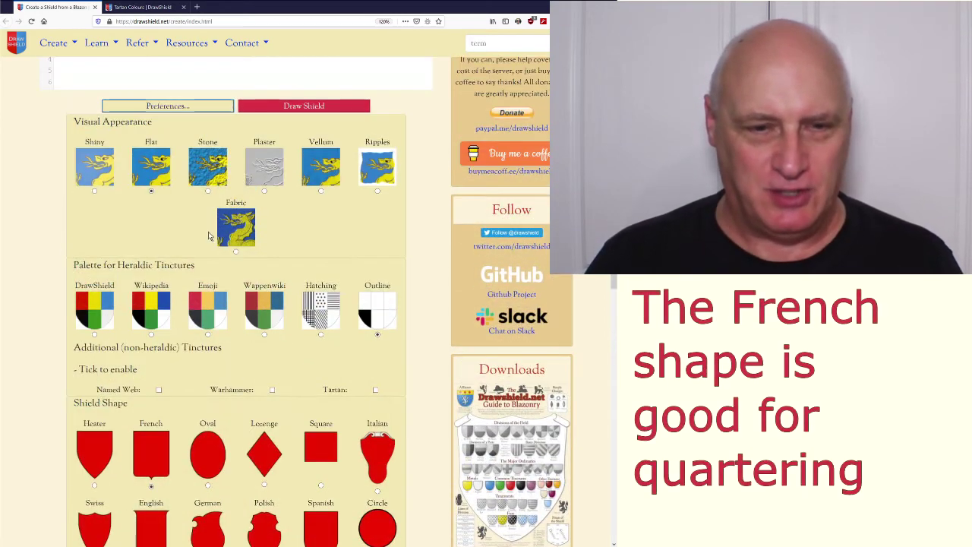
pyautogui.scroll(3, 209, 236)
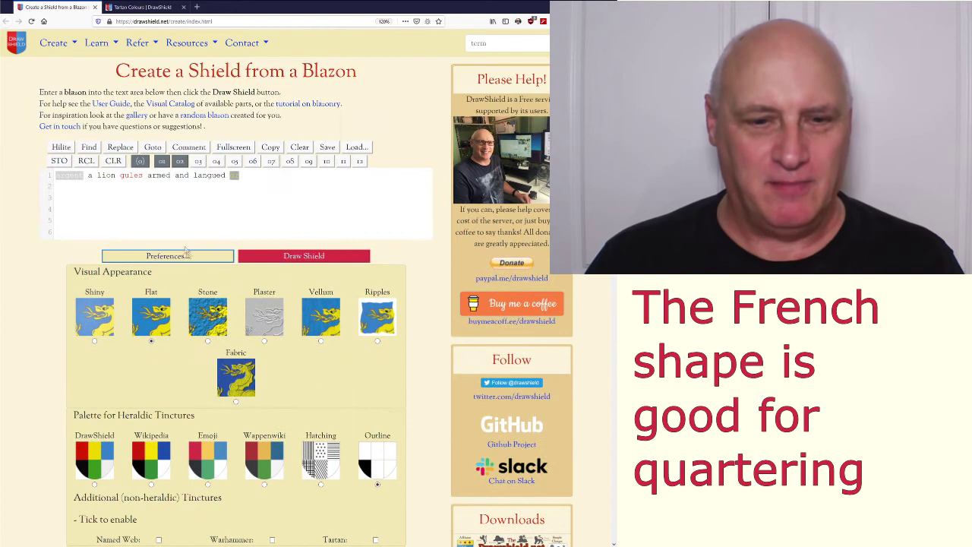
pyautogui.click(283, 257)
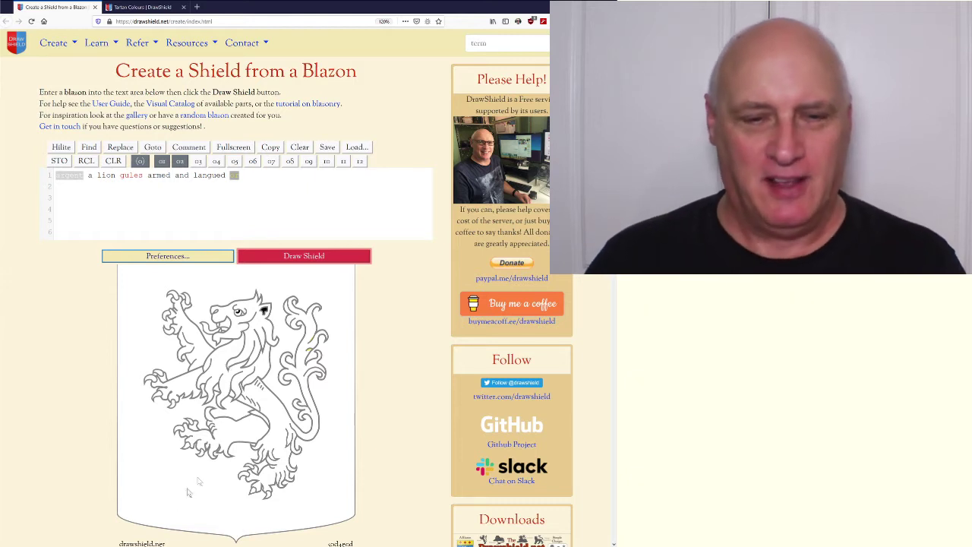
# - Redraw the lion in full colour with the Wikipedia palette: a red lion with gold claws
pyautogui.click(175, 258)
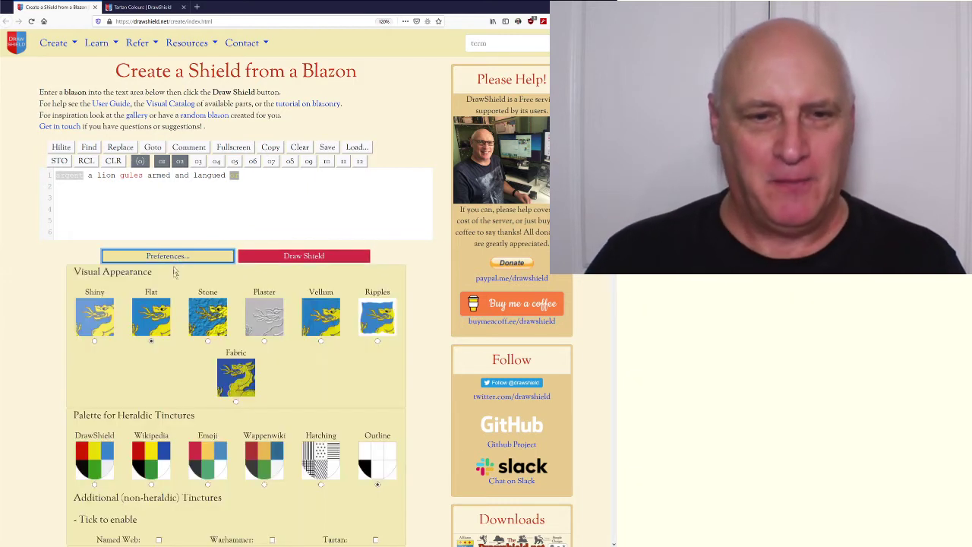
pyautogui.scroll(-1, 212, 456)
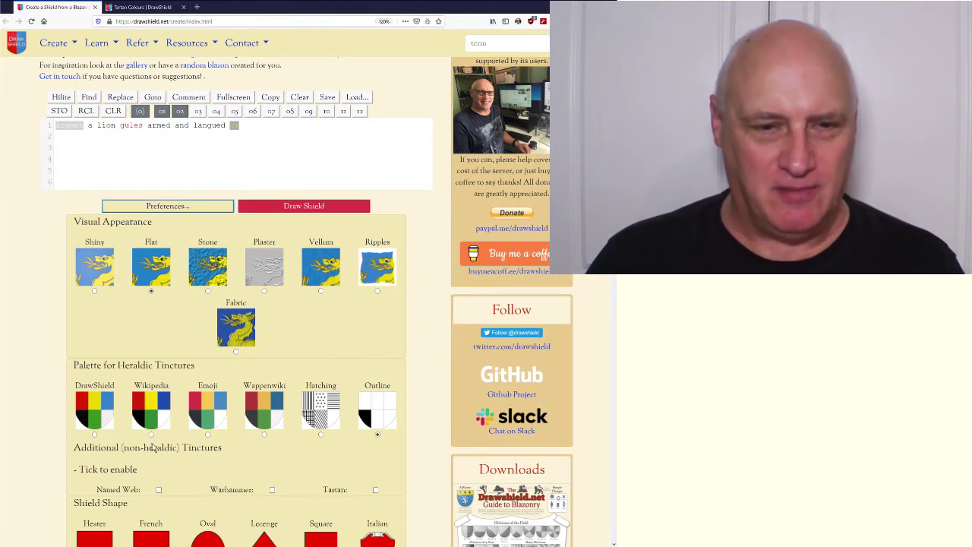
pyautogui.click(193, 211)
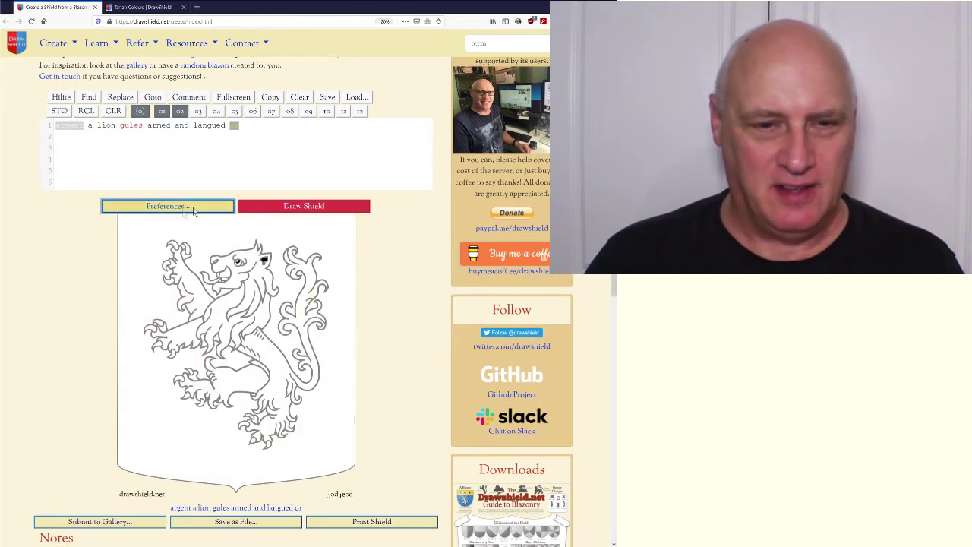
pyautogui.click(278, 211)
pyautogui.scroll(-2, 407, 349)
pyautogui.scroll(-5, 407, 349)
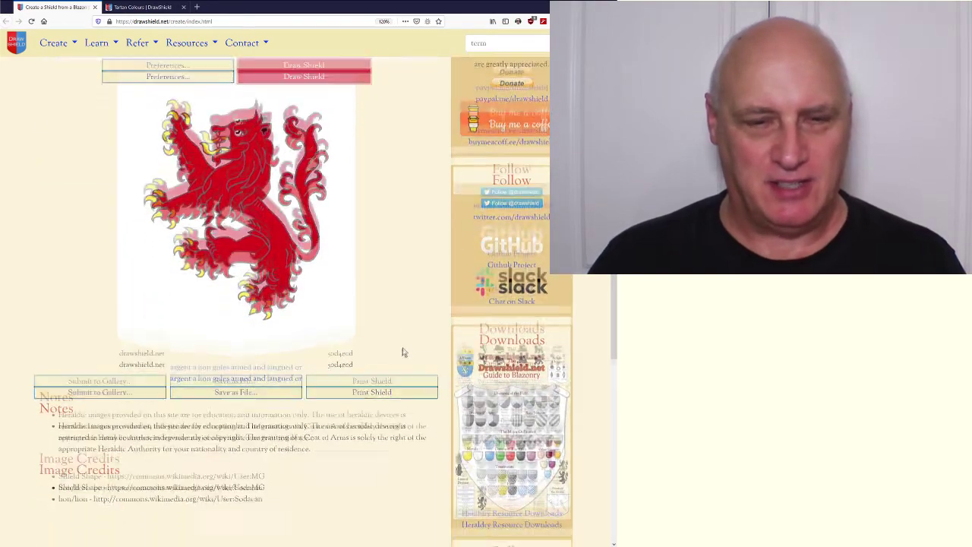
pyautogui.scroll(6, 161, 281)
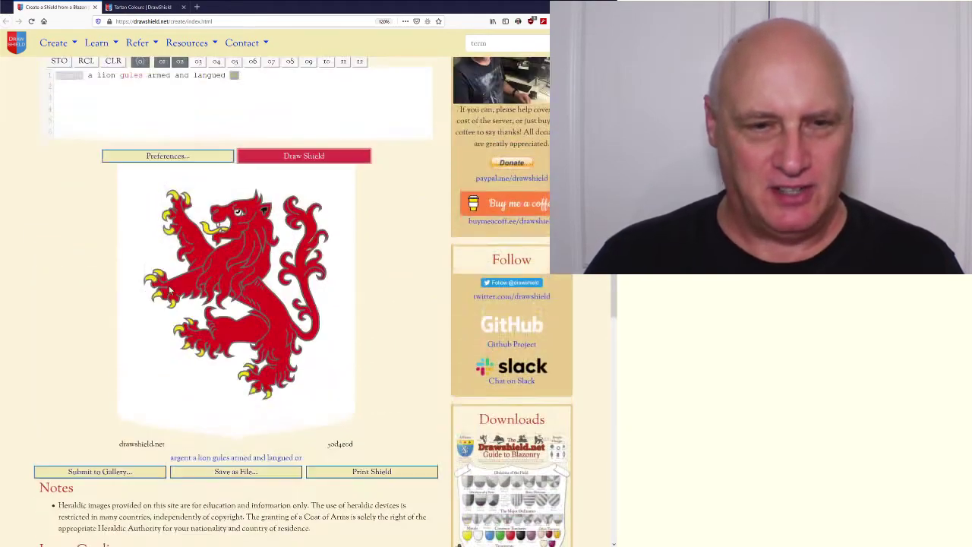
pyautogui.click(164, 256)
pyautogui.scroll(-3, 245, 464)
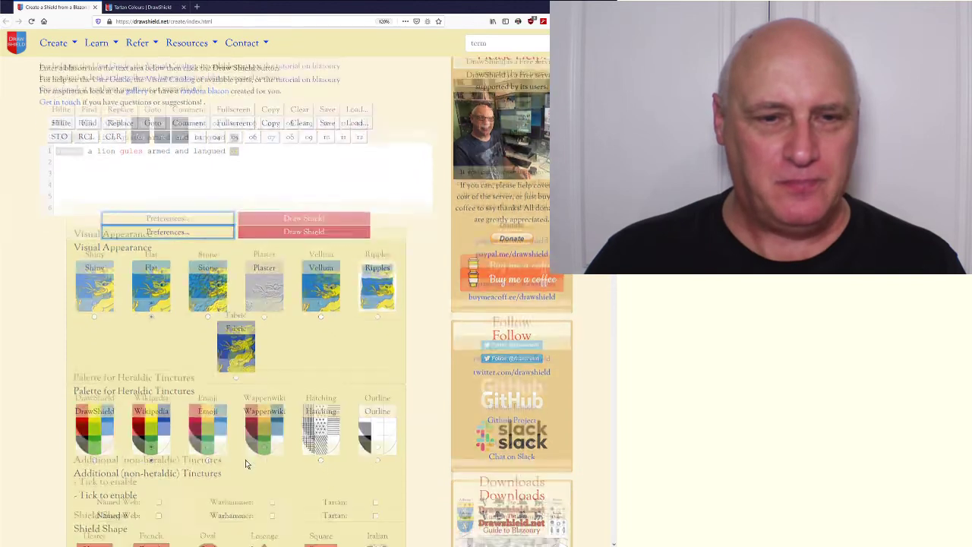
pyautogui.scroll(-2, 245, 456)
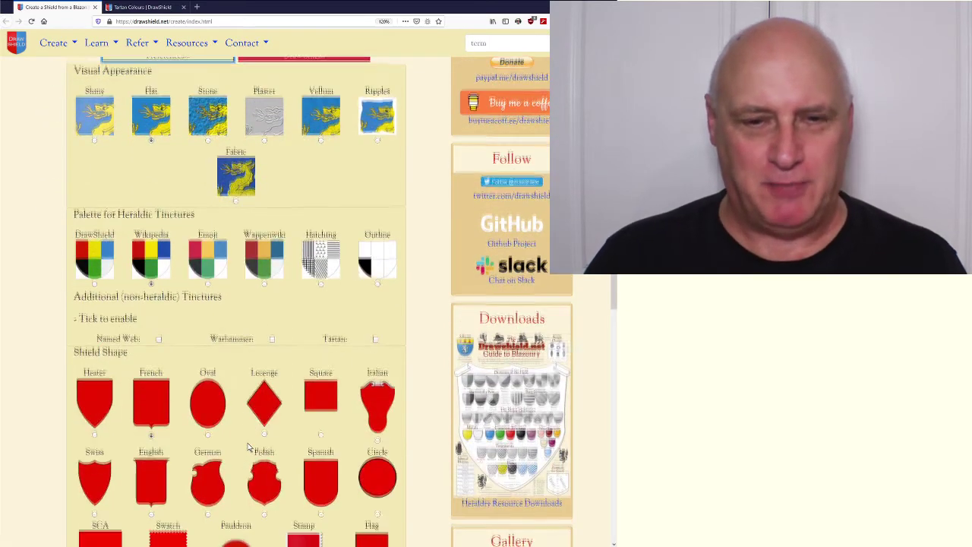
pyautogui.scroll(-4, 250, 452)
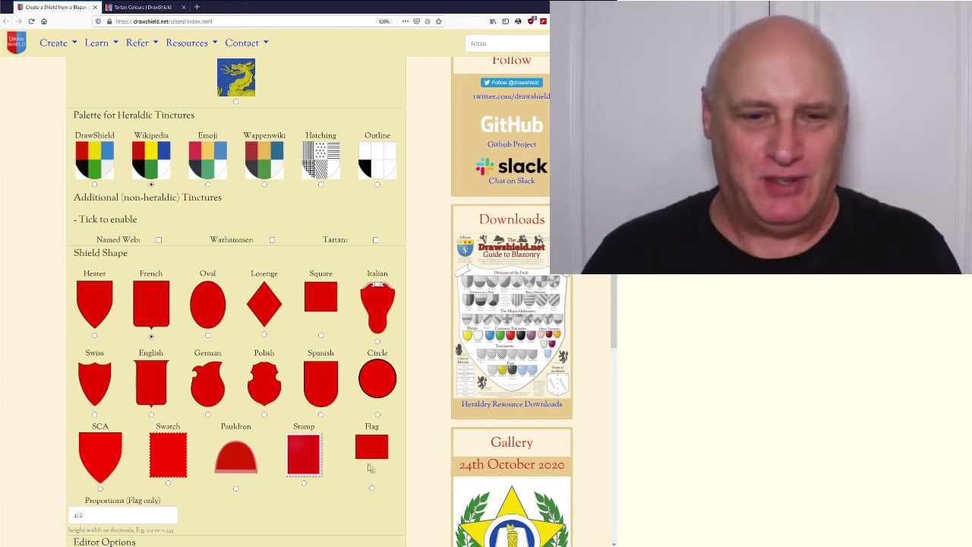
pyautogui.scroll(-1, 377, 460)
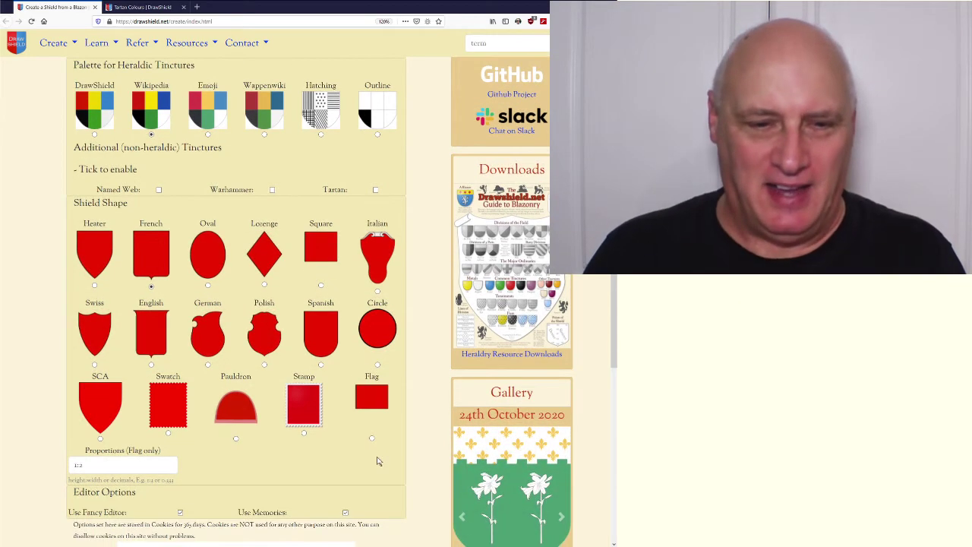
pyautogui.click(372, 438)
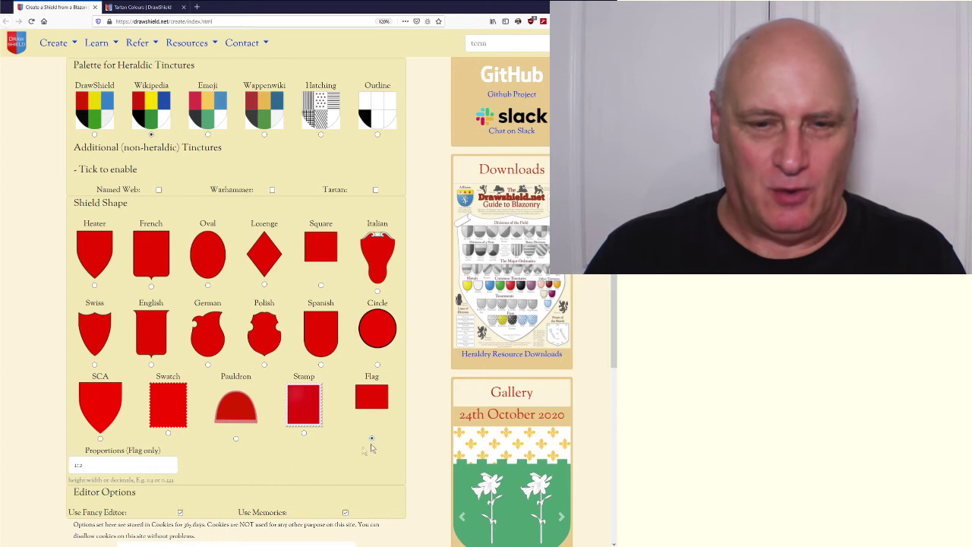
pyautogui.click(115, 466)
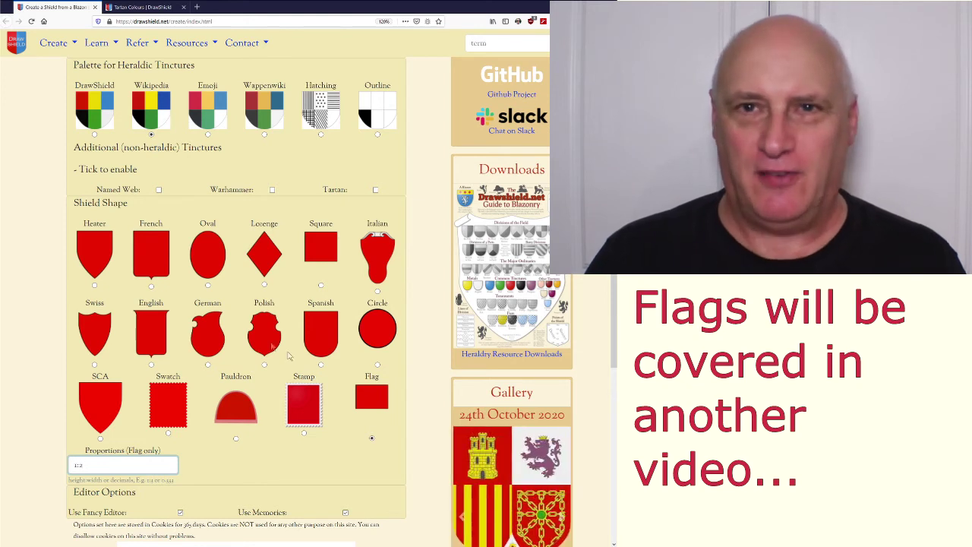
pyautogui.click(97, 287)
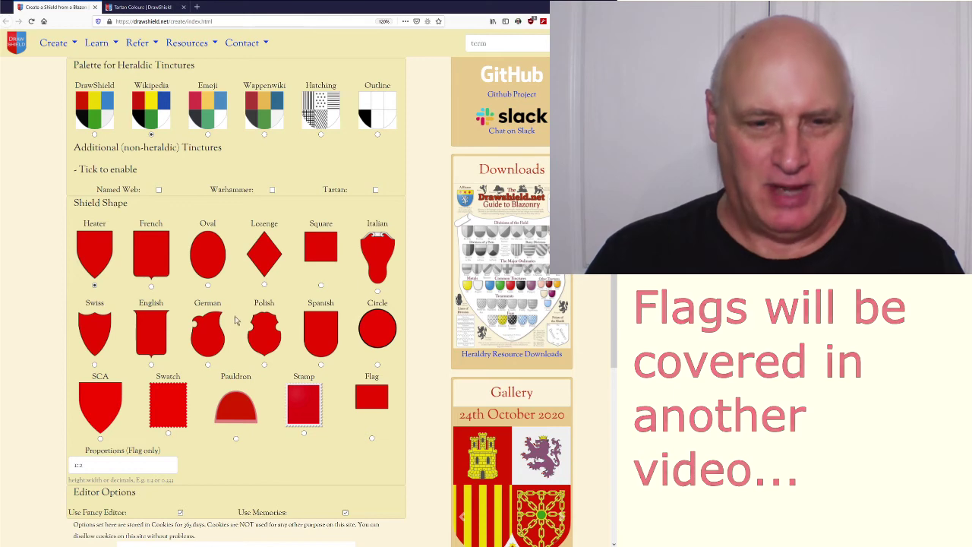
pyautogui.scroll(-3, 237, 315)
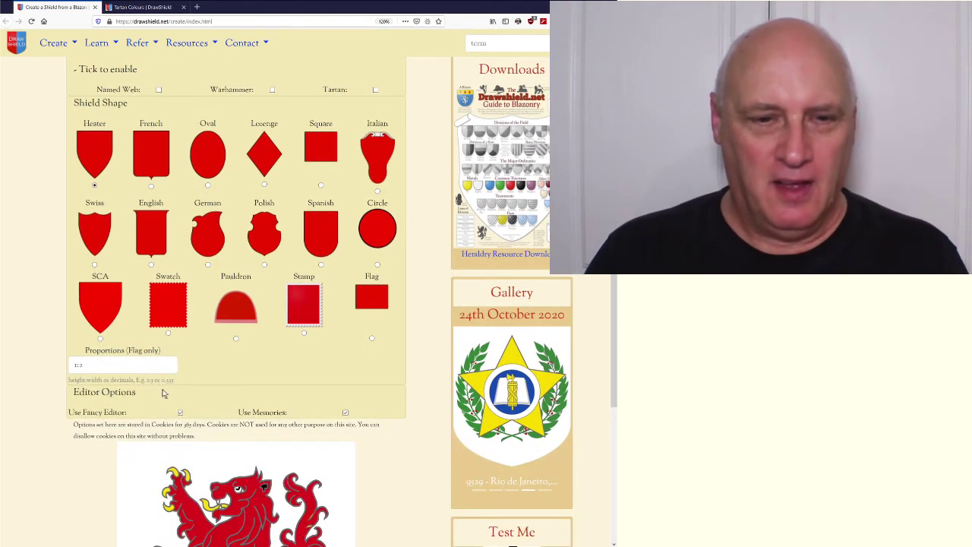
pyautogui.scroll(1, 191, 372)
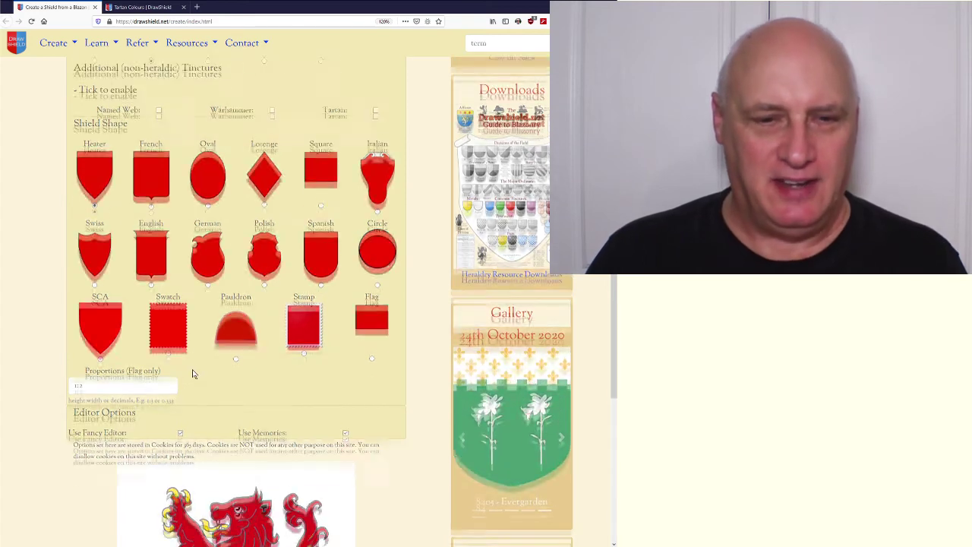
pyautogui.scroll(1, 193, 376)
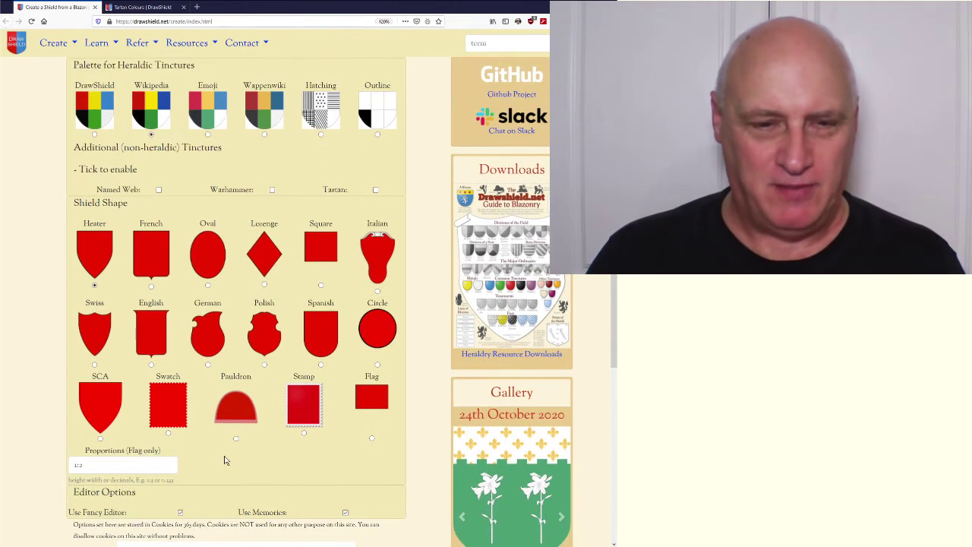
pyautogui.scroll(2, 225, 432)
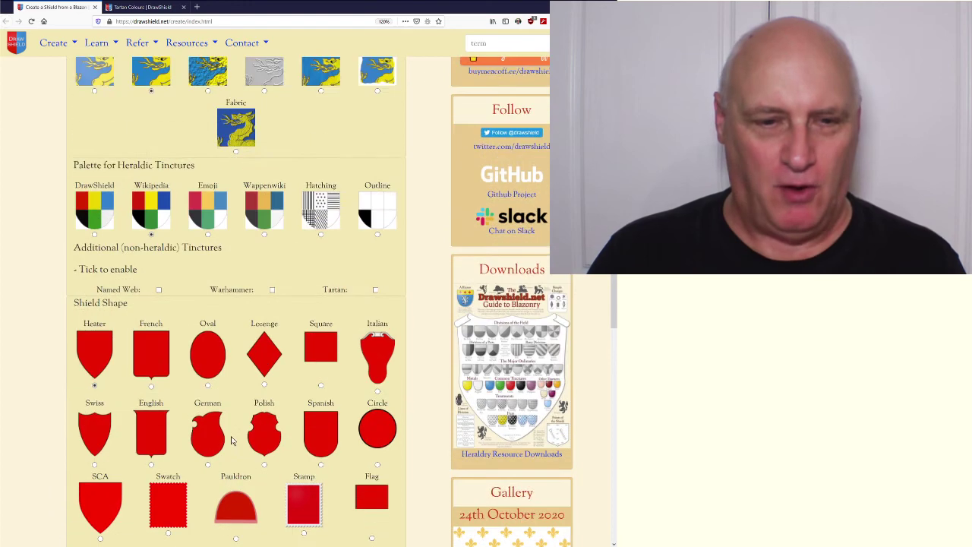
pyautogui.scroll(2, 232, 425)
# - Append '// comments' to the blazon's first line and add a second line: motto "I am cool"
pyautogui.scroll(2, 232, 425)
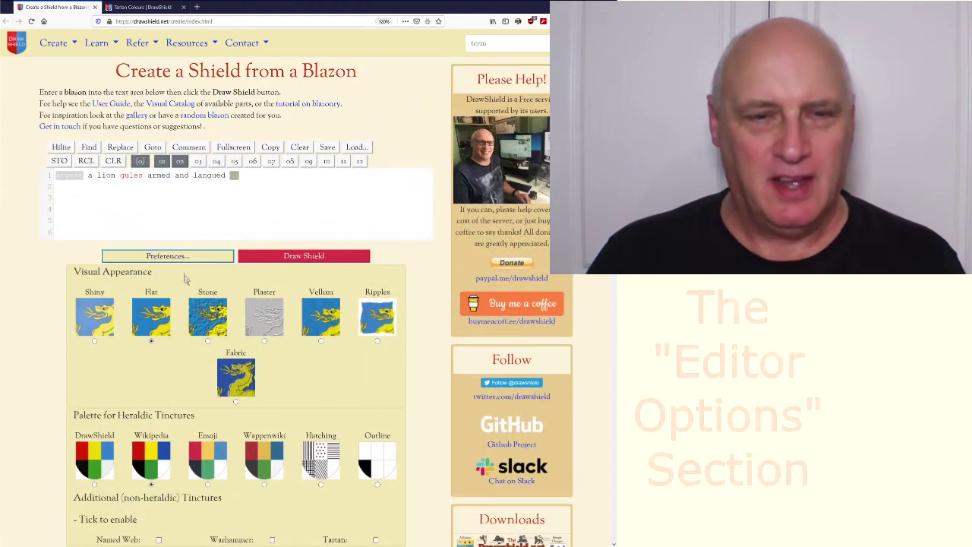
pyautogui.click(167, 256)
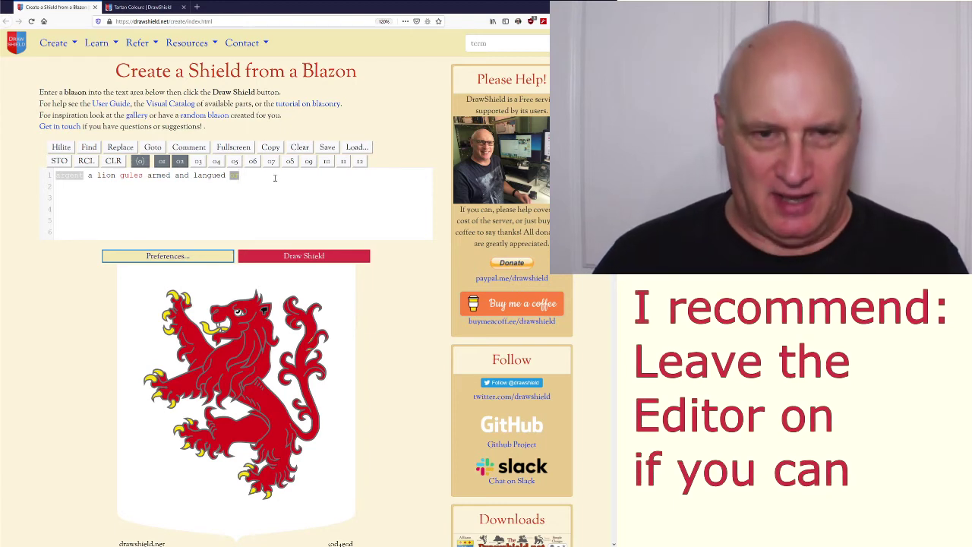
pyautogui.write('// c')
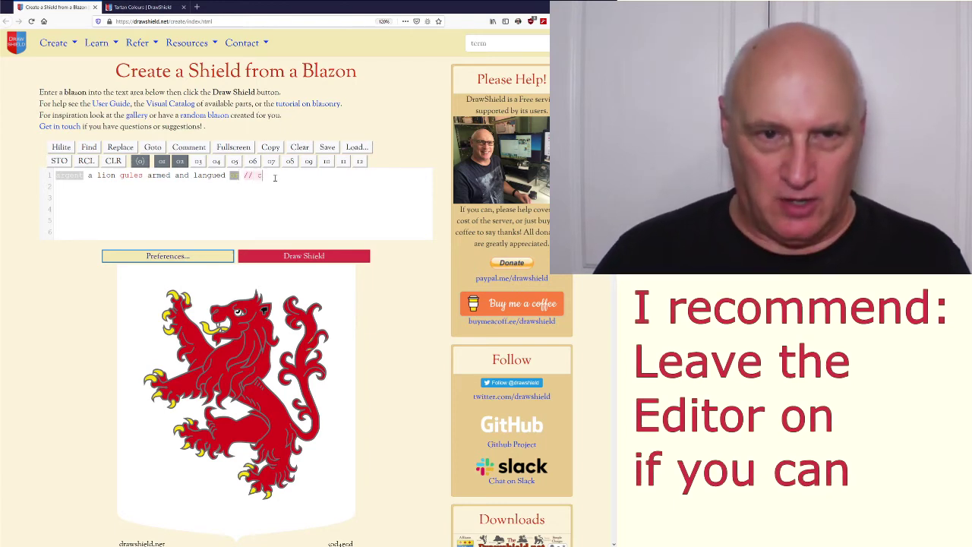
pyautogui.write('omments')
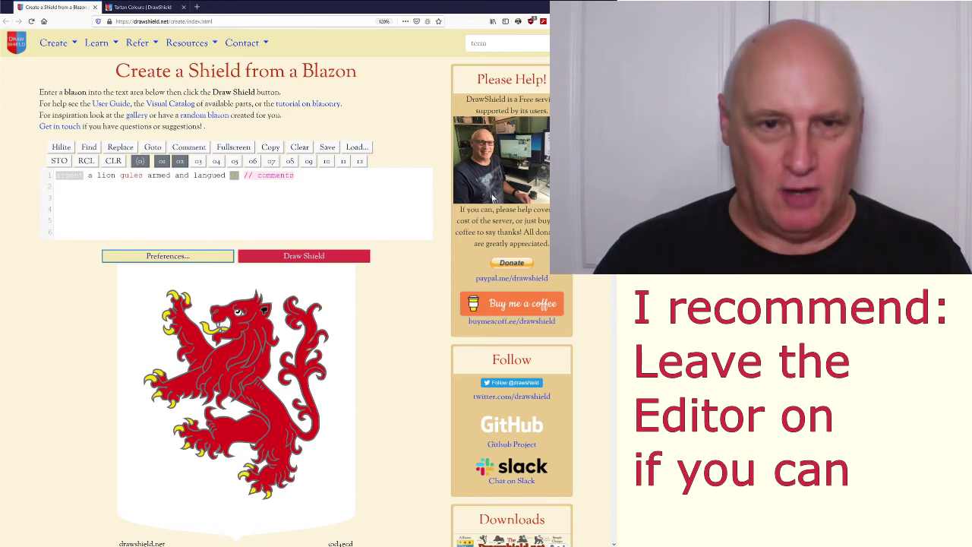
pyautogui.press('Return')
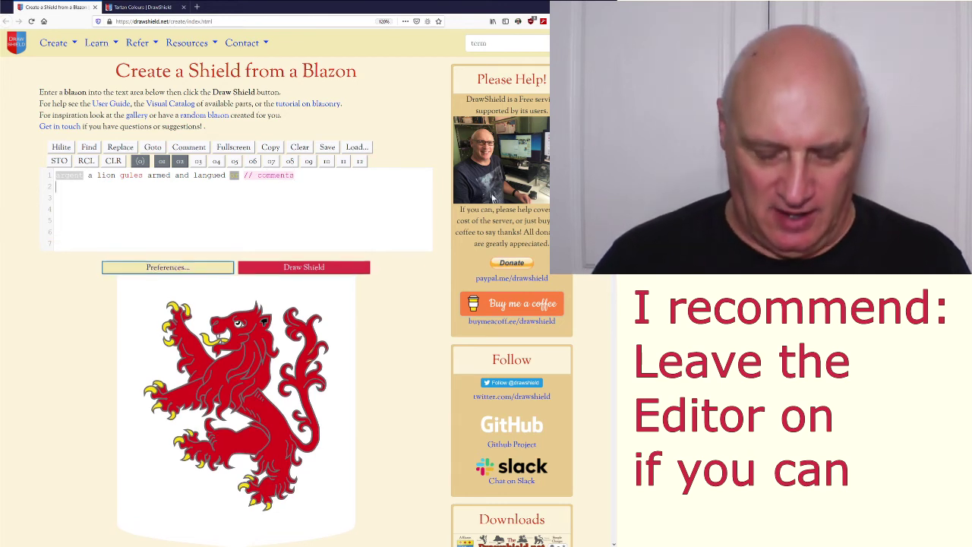
pyautogui.write('motto "I')
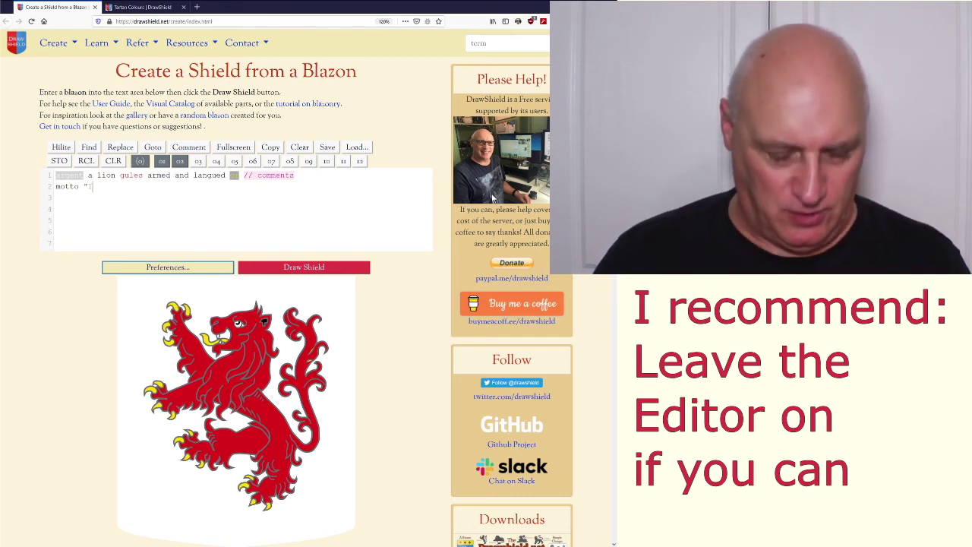
pyautogui.write('am cool"')
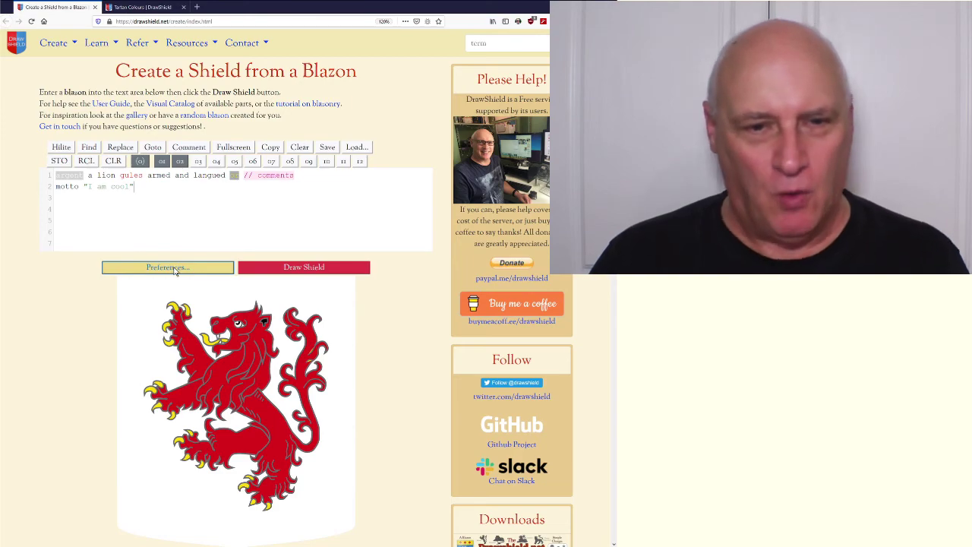
# - Untick Use Fancy Editor under Editor Options in Preferences, then collapse the panel
pyautogui.click(175, 268)
pyautogui.scroll(-5, 243, 396)
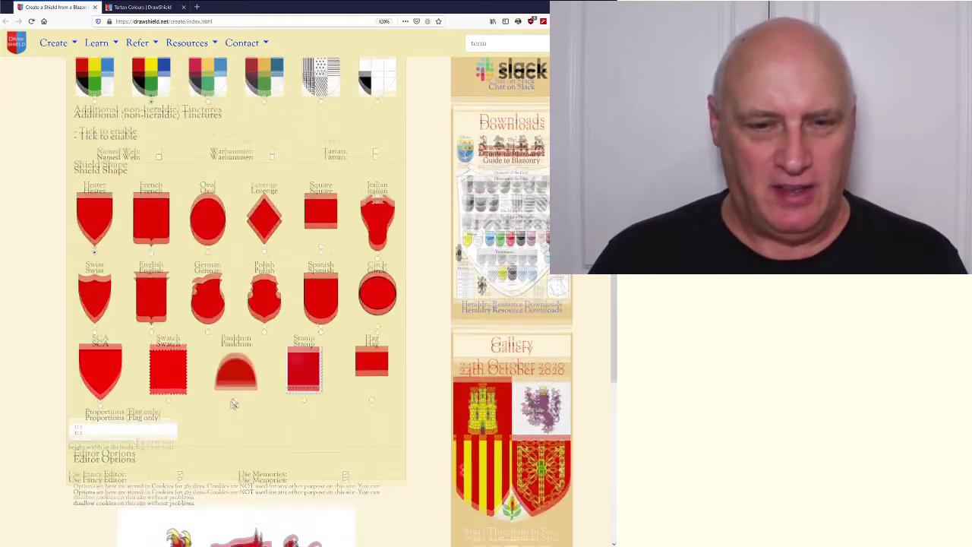
pyautogui.scroll(-2, 233, 403)
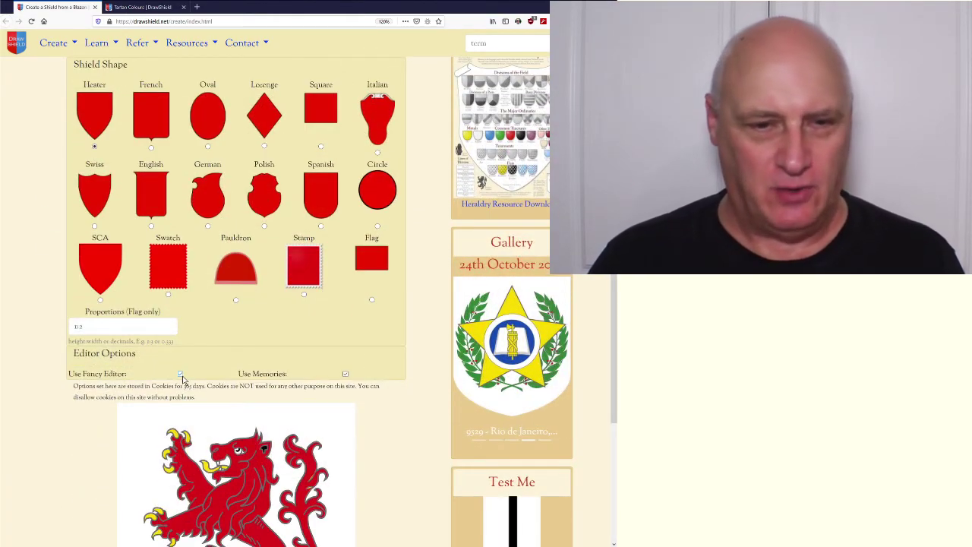
pyautogui.scroll(-3, 197, 367)
pyautogui.scroll(8, 203, 366)
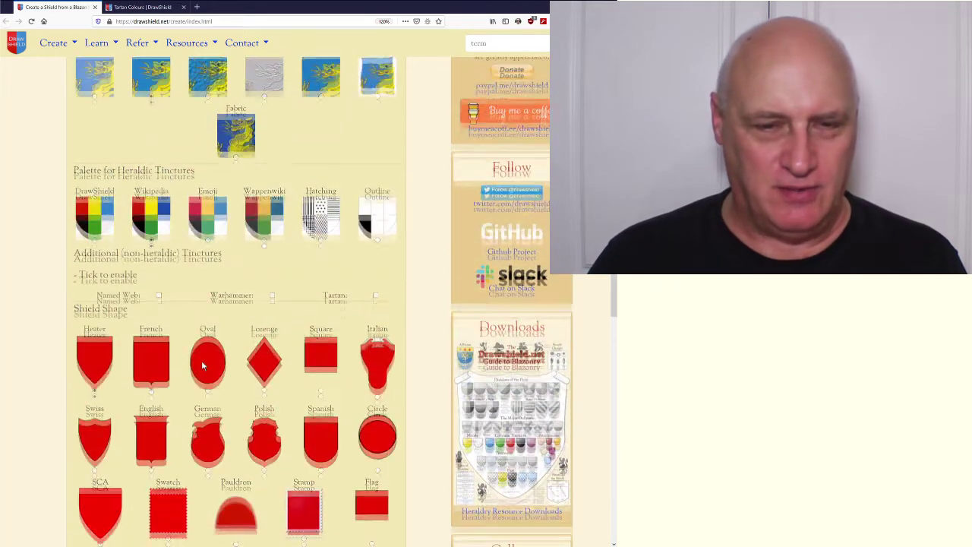
pyautogui.scroll(5, 203, 366)
pyautogui.click(168, 204)
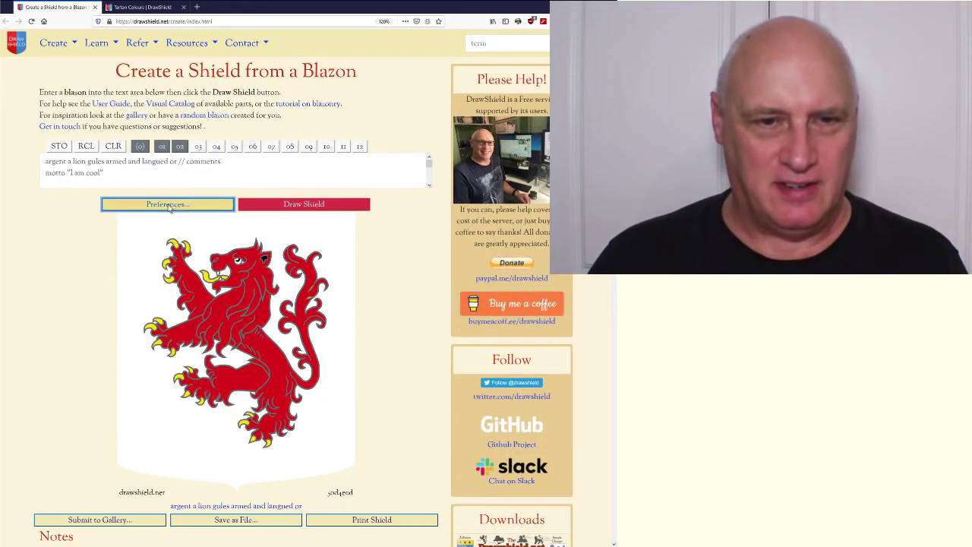
# - Recall the blazons stored in memories 02 and 01, then redraw the shield
pyautogui.click(87, 149)
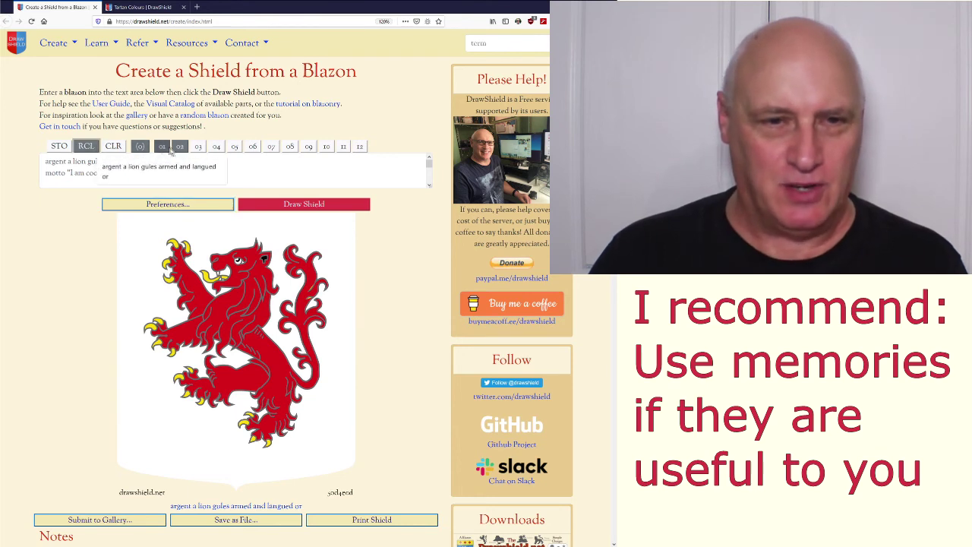
pyautogui.click(179, 147)
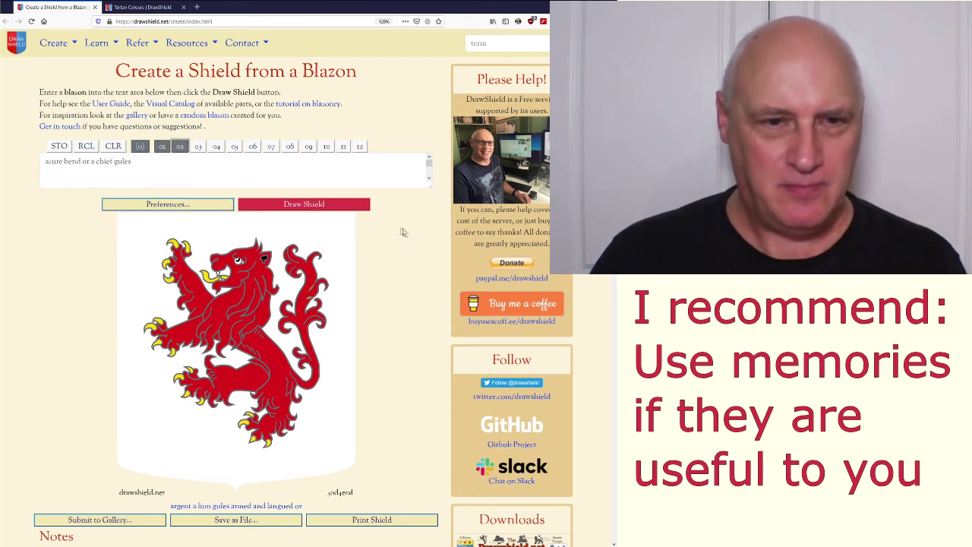
pyautogui.click(89, 149)
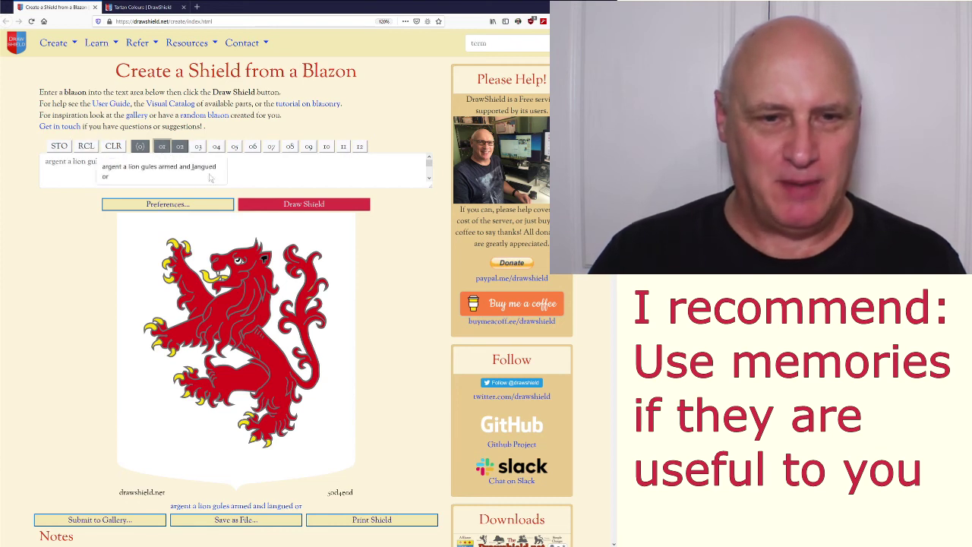
pyautogui.click(281, 203)
pyautogui.scroll(-4, 269, 196)
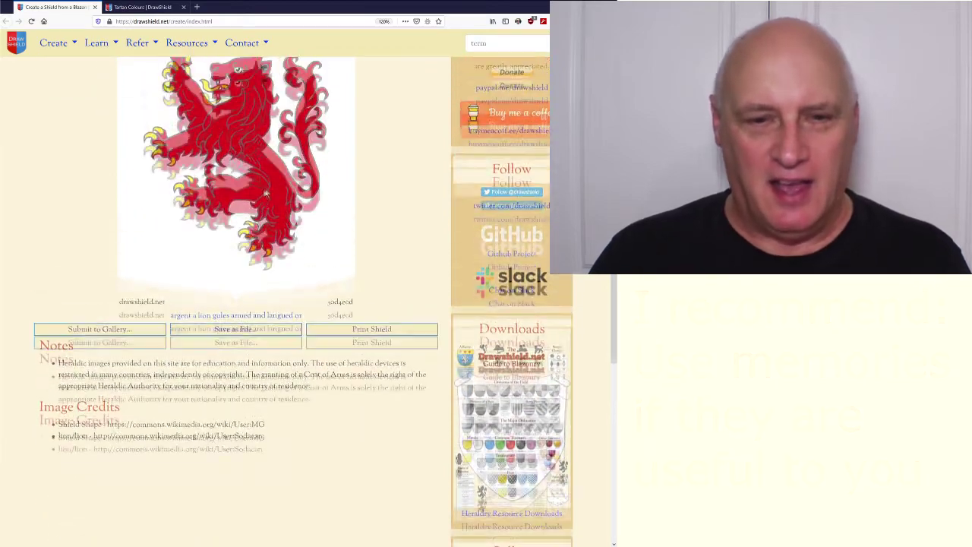
pyautogui.scroll(4, 266, 194)
# - Untick Use Memories in Preferences so the memory slots disappear
pyautogui.click(194, 210)
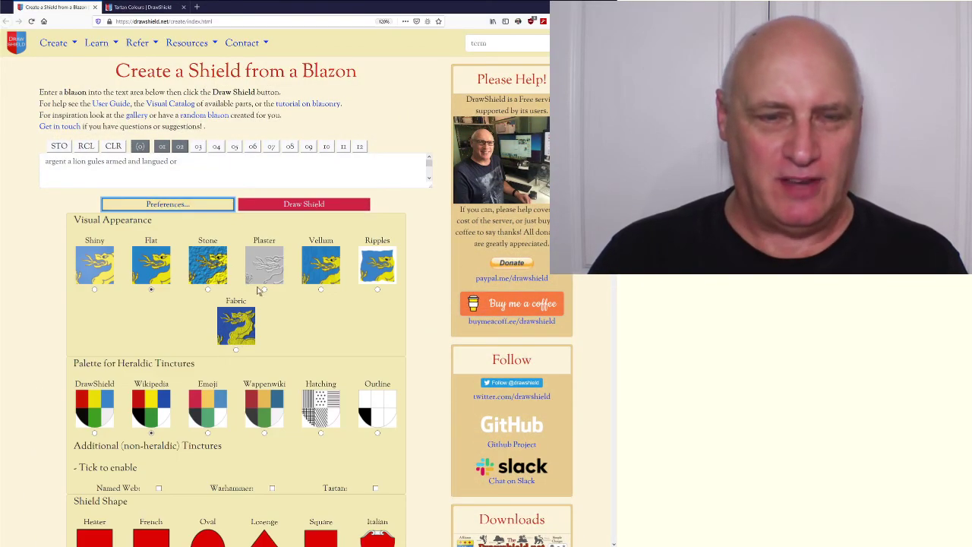
pyautogui.scroll(-5, 259, 290)
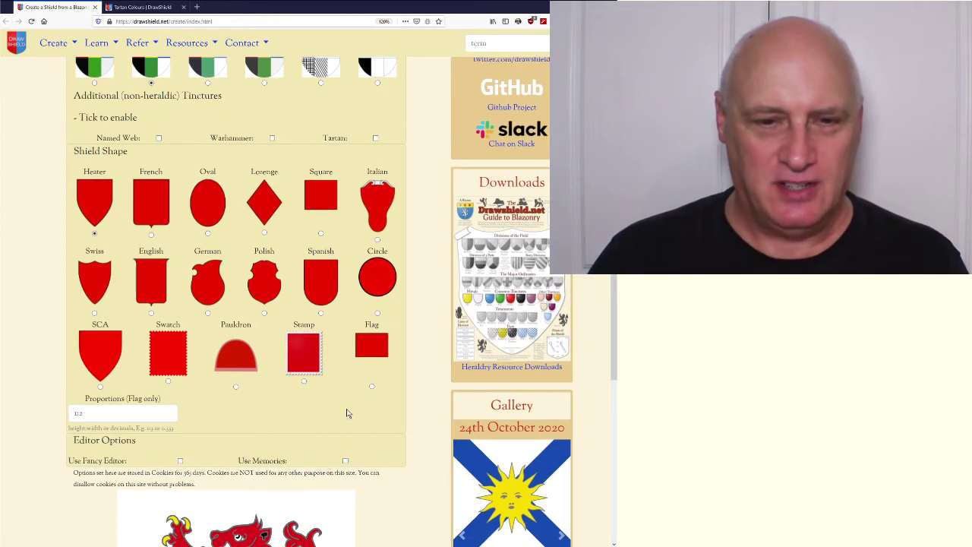
pyautogui.scroll(5, 345, 408)
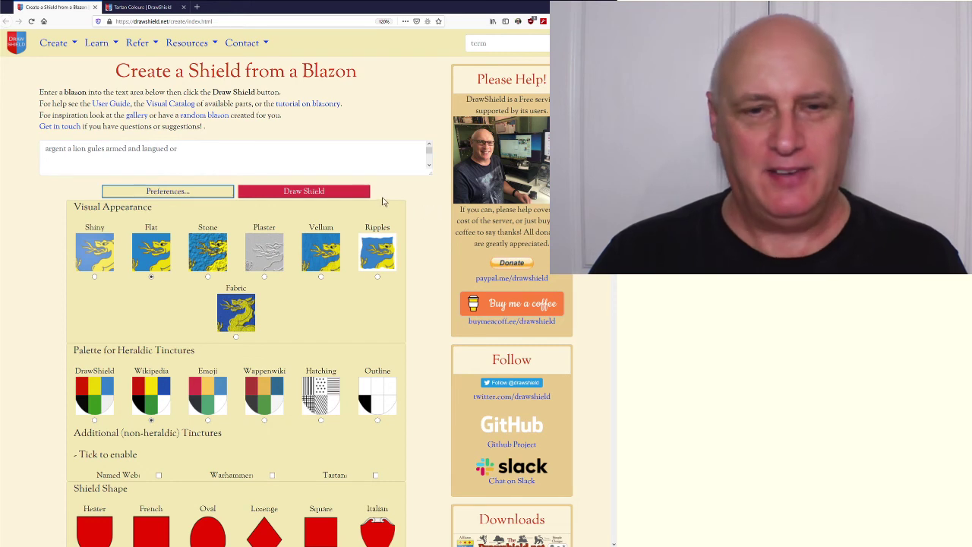
pyautogui.click(186, 197)
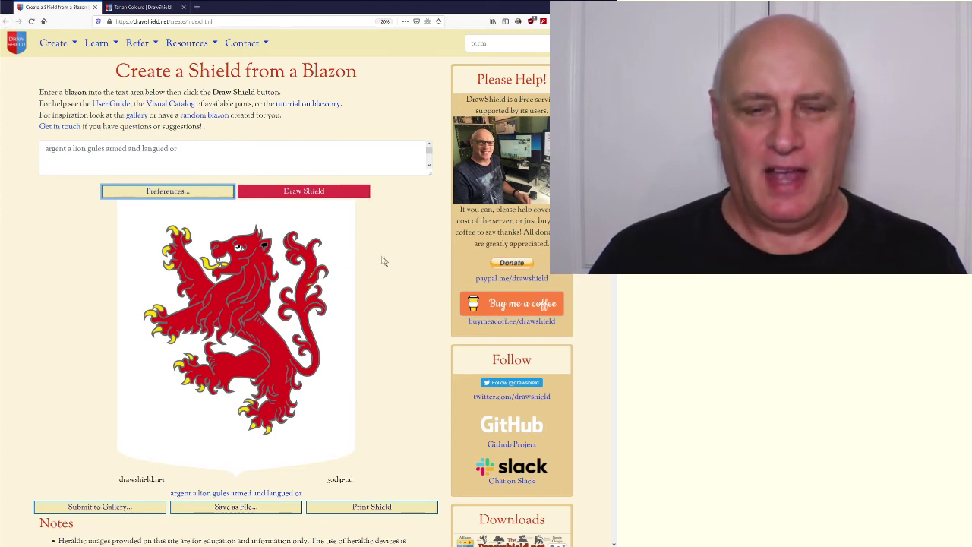
# - Review the Preferences settings, then open the Contact menu showing Contact the Author
pyautogui.click(196, 194)
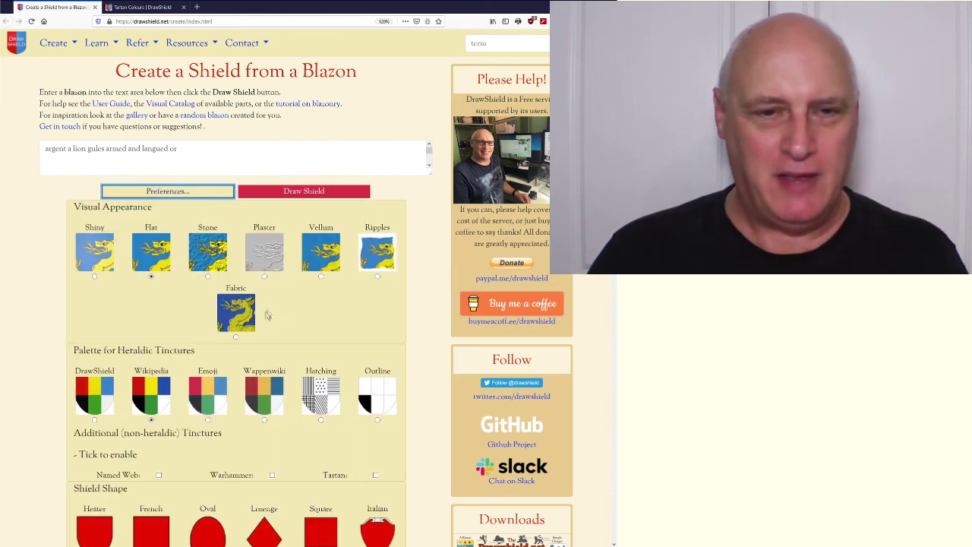
pyautogui.scroll(-1, 268, 315)
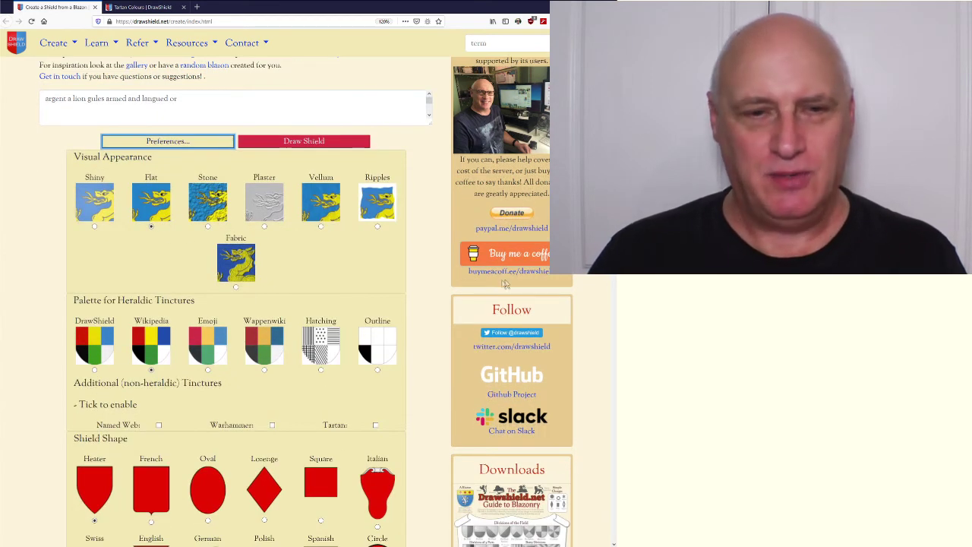
pyautogui.scroll(-5, 278, 356)
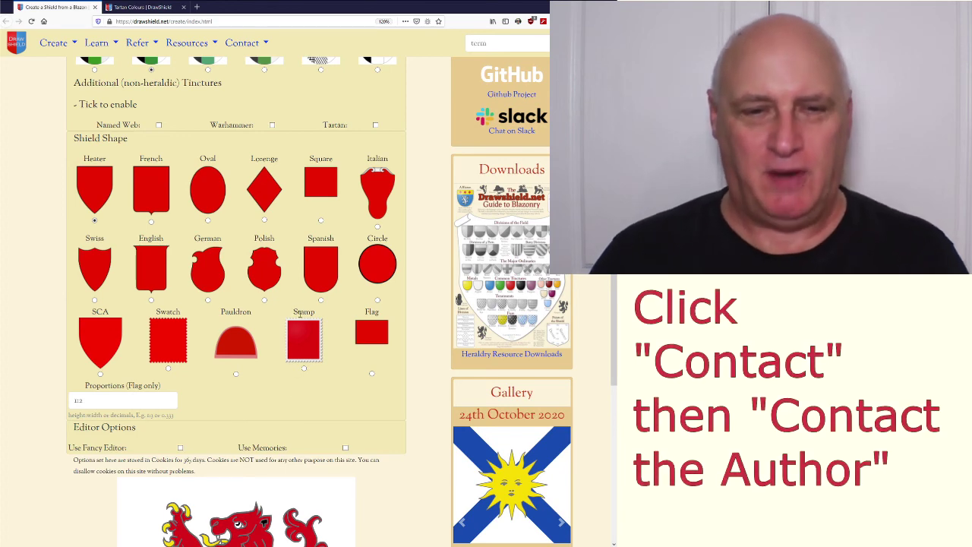
pyautogui.scroll(6, 300, 313)
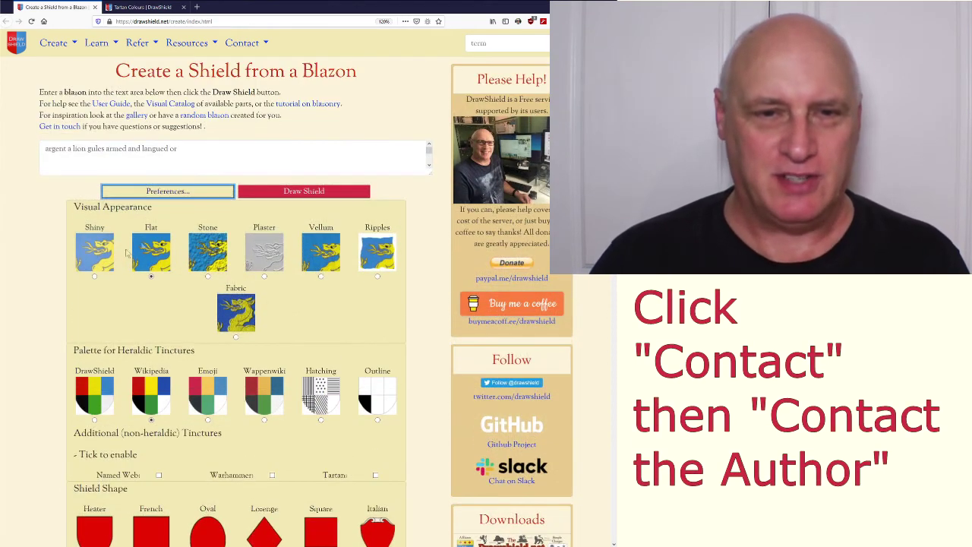
pyautogui.click(180, 193)
pyautogui.click(248, 44)
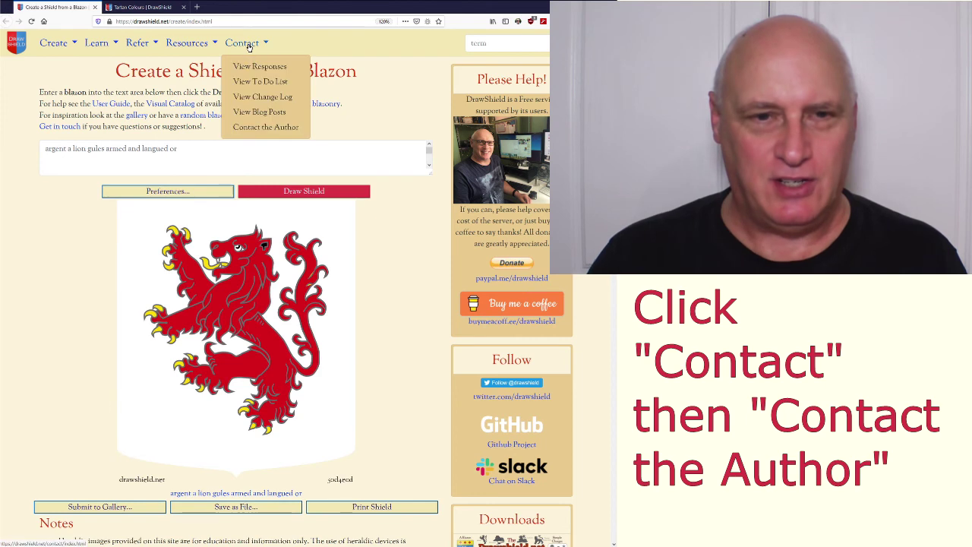